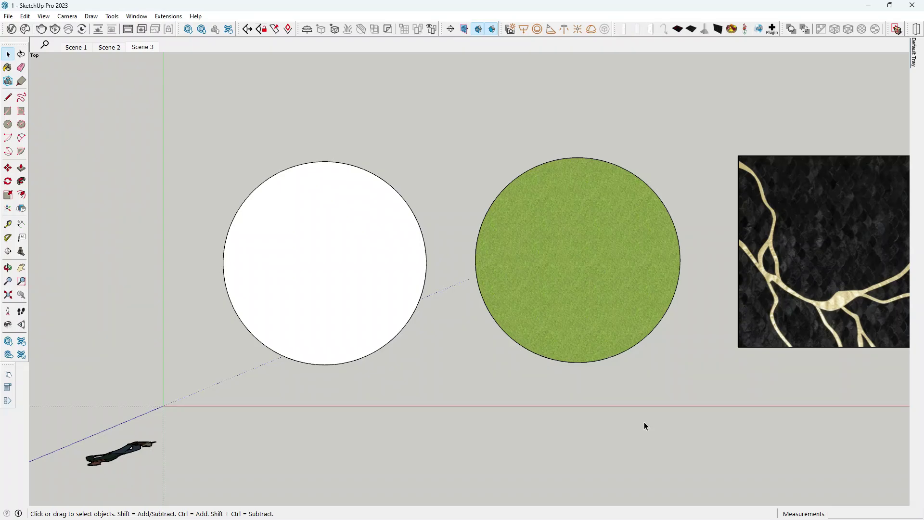
- Orbit and zoom around the discs in perspective, selecting the white and grass discs
scroll(265, 326, down, 2)
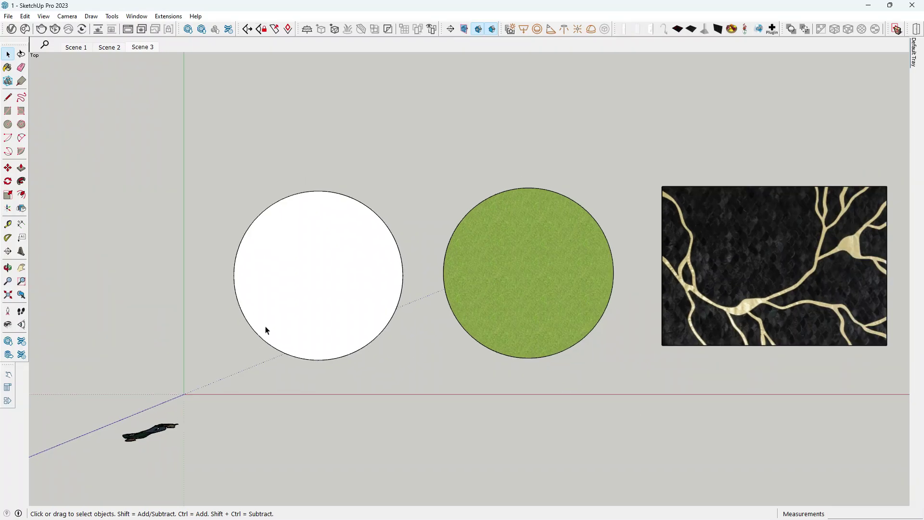
scroll(243, 326, down, 2)
scroll(696, 371, up, 2)
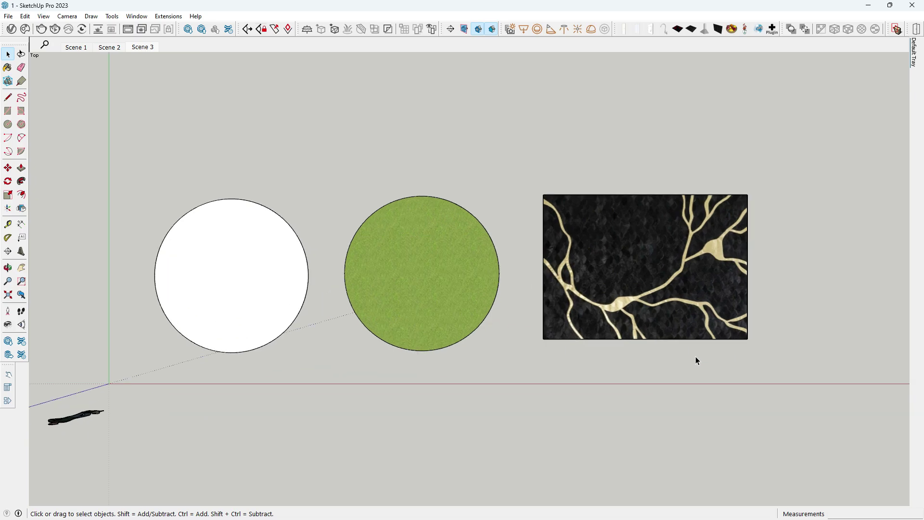
scroll(696, 357, up, 1)
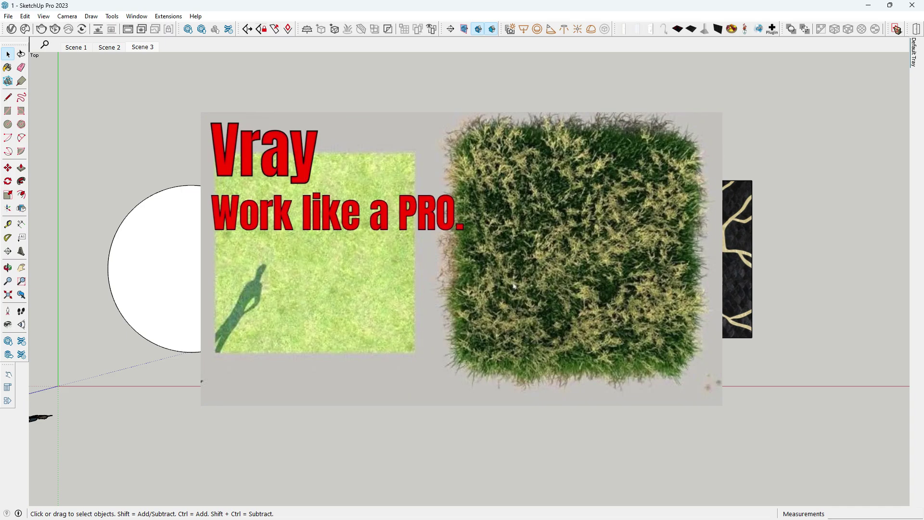
middle_drag(514, 286, 477, 347)
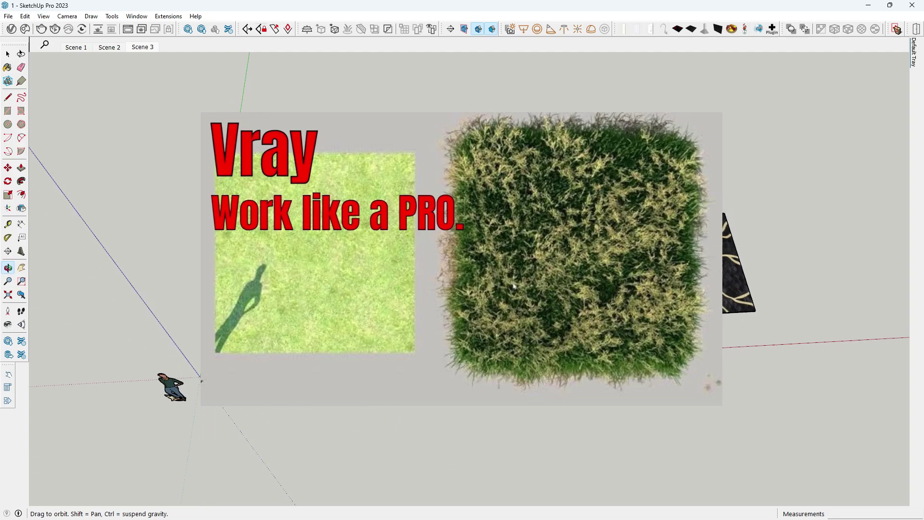
scroll(321, 287, up, 2)
click(332, 308)
middle_drag(336, 324, 373, 268)
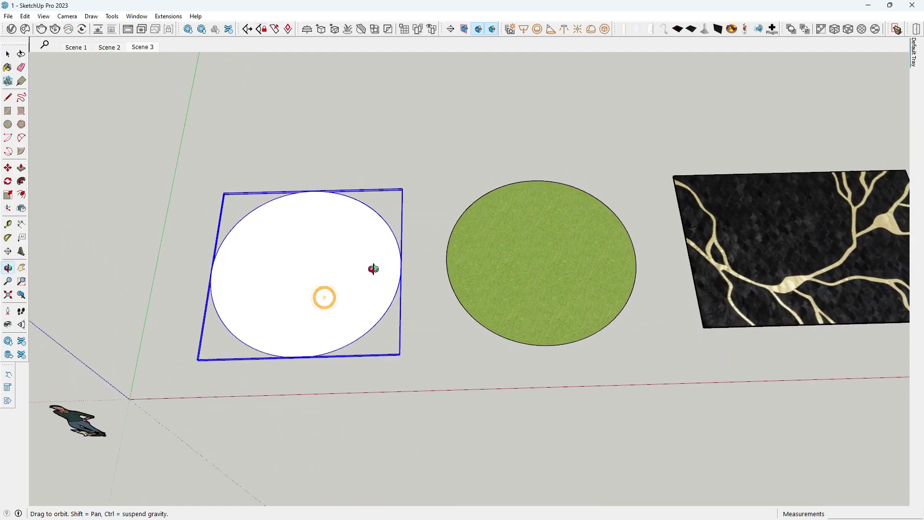
click(507, 316)
middle_drag(507, 316, 531, 305)
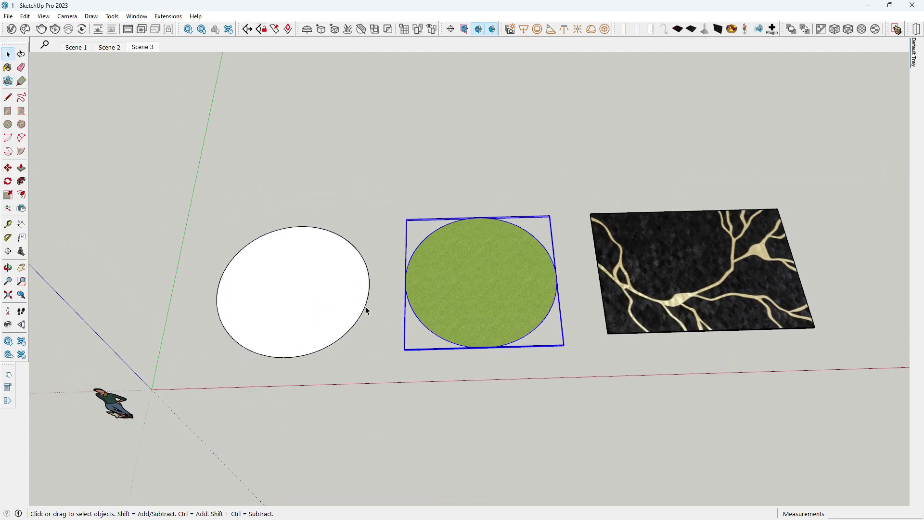
middle_drag(411, 331, 299, 283)
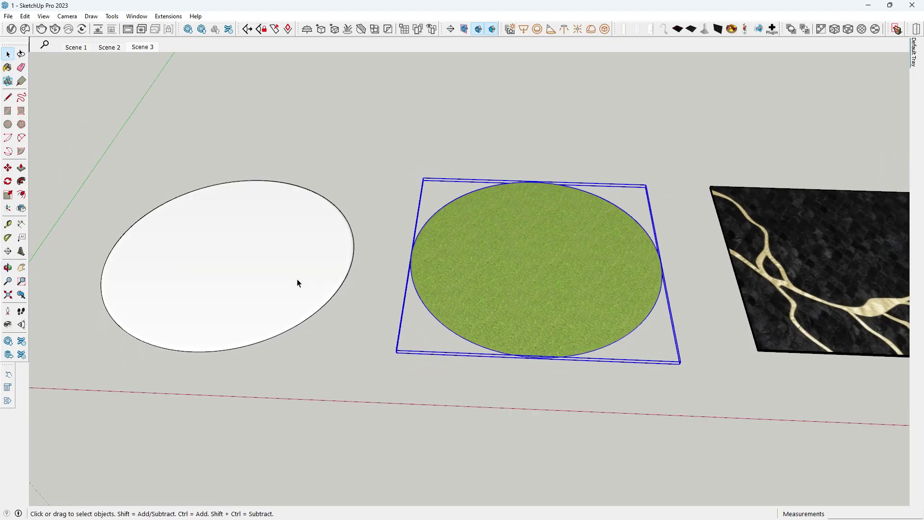
click(299, 279)
click(478, 287)
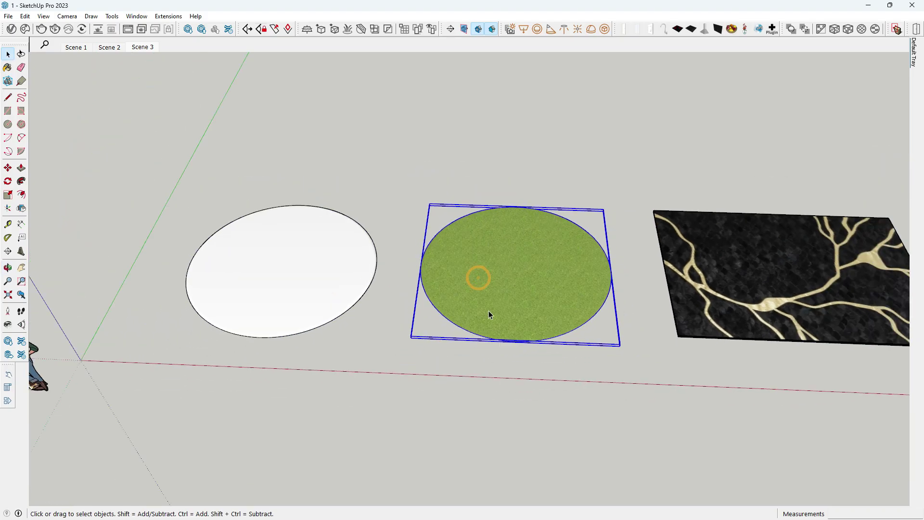
scroll(491, 313, up, 3)
scroll(504, 341, up, 3)
scroll(330, 360, down, 3)
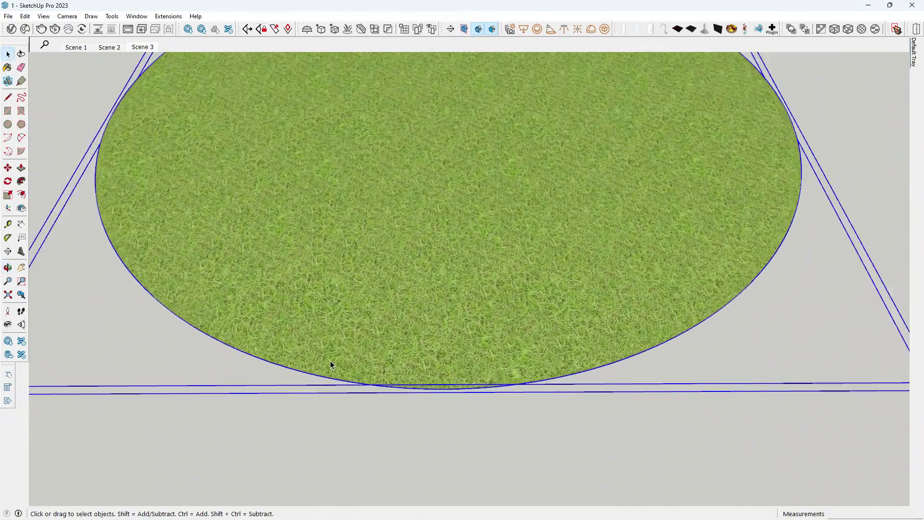
scroll(253, 350, down, 2)
scroll(683, 282, up, 4)
- Orbit onto the marble panel, clear the selection, and return to the top view
mouse_move(683, 281)
middle_down()
mouse_move(629, 274)
mouse_move(635, 261)
mouse_move(620, 275)
mouse_move(643, 169)
mouse_move(556, 340)
middle_up()
scroll(624, 291, up, 2)
scroll(625, 292, down, 3)
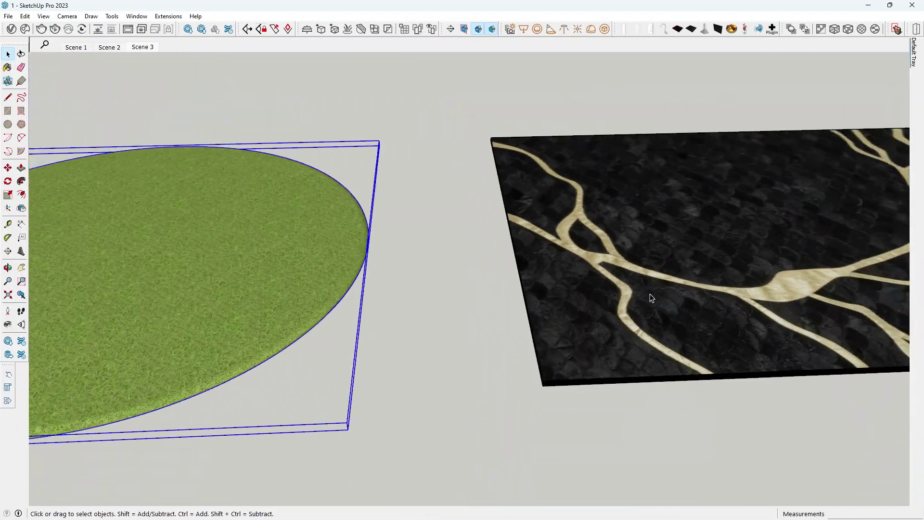
scroll(553, 330, down, 2)
click(538, 361)
scroll(451, 397, down, 1)
scroll(451, 398, down, 2)
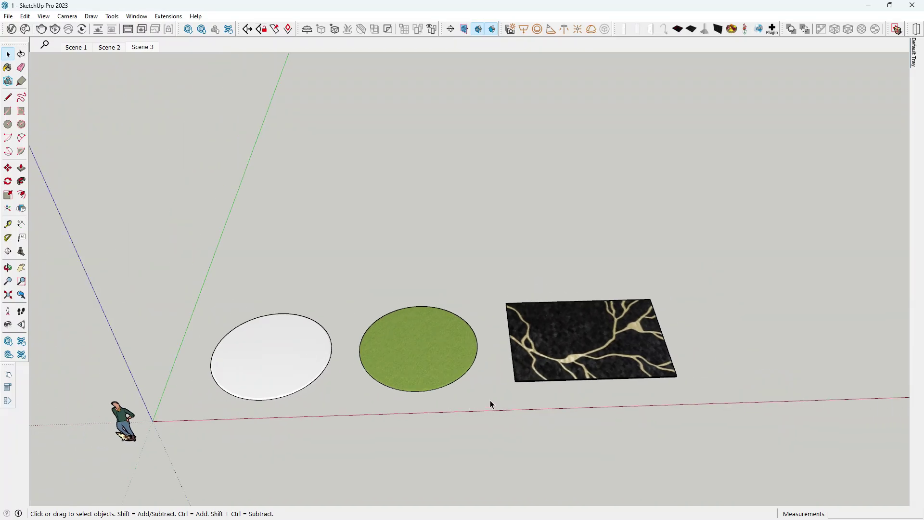
click(461, 272)
click(254, 33)
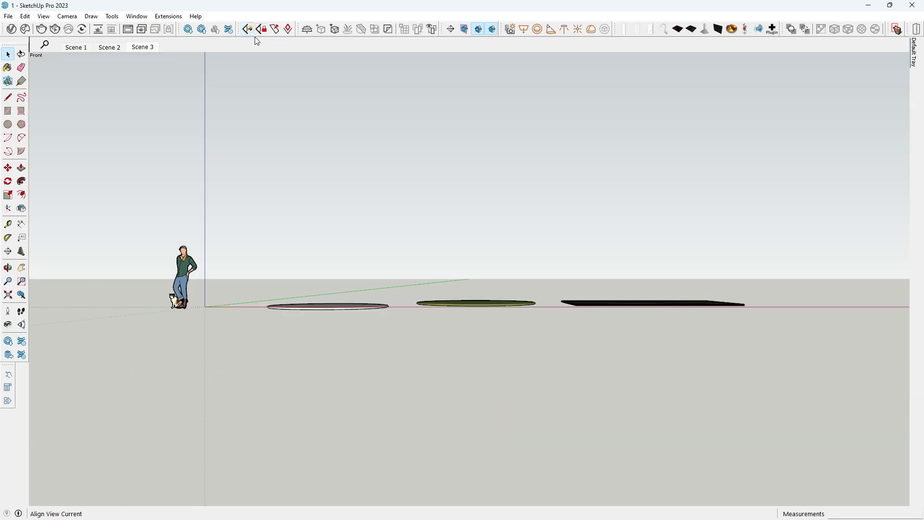
key(t)
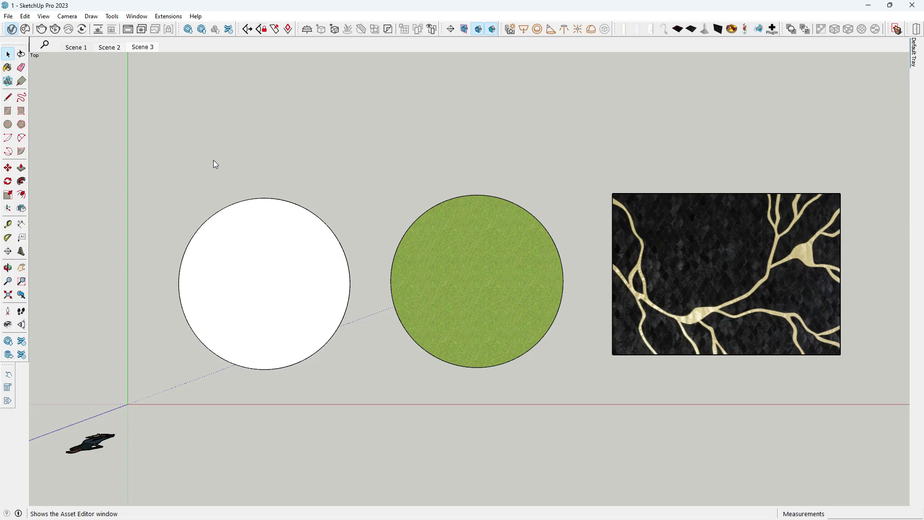
- In V-Ray Settings, set Quality to Medium and output width to 1600, then render
click(546, 267)
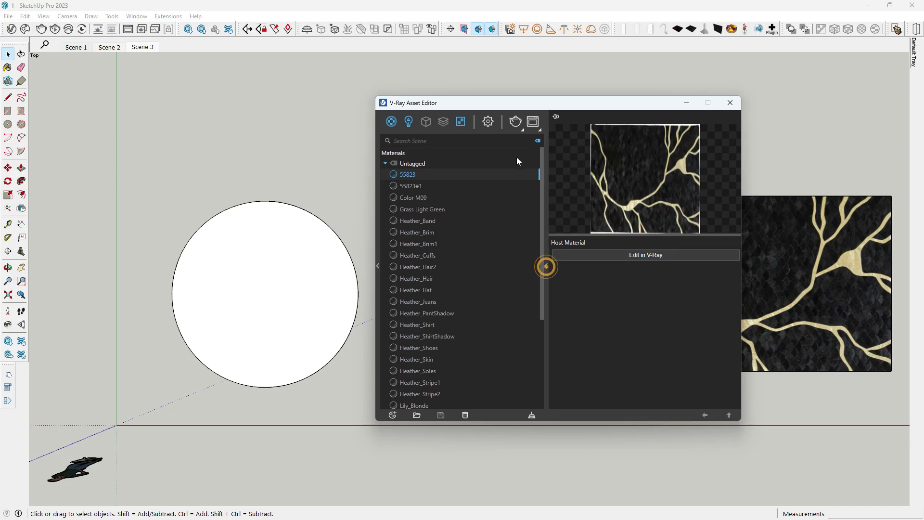
drag(549, 103, 509, 98)
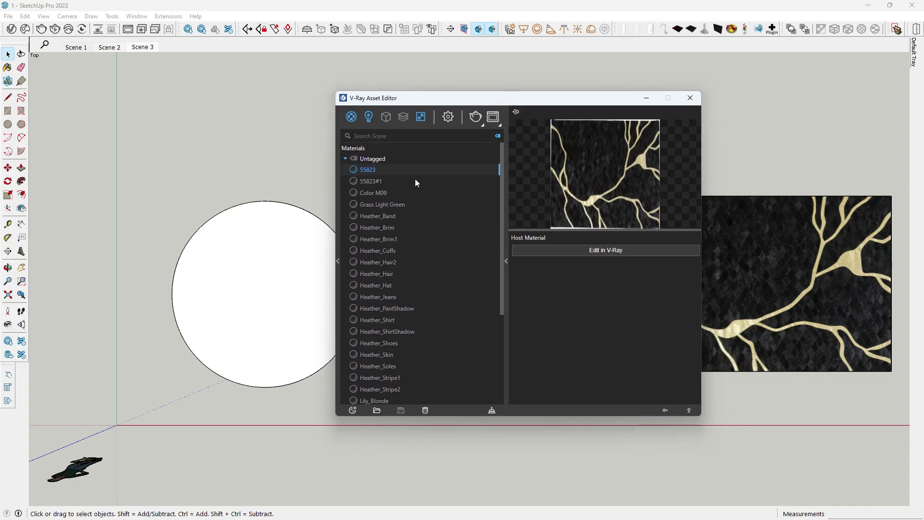
click(270, 245)
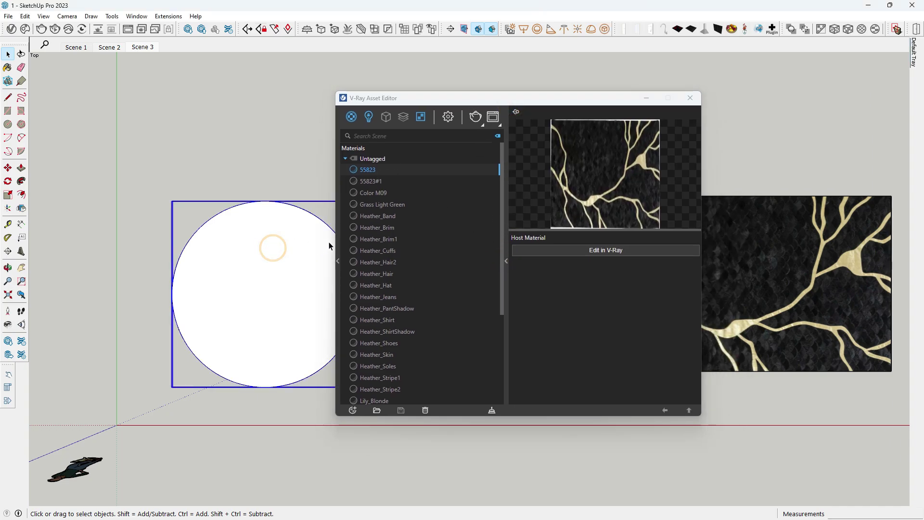
click(451, 118)
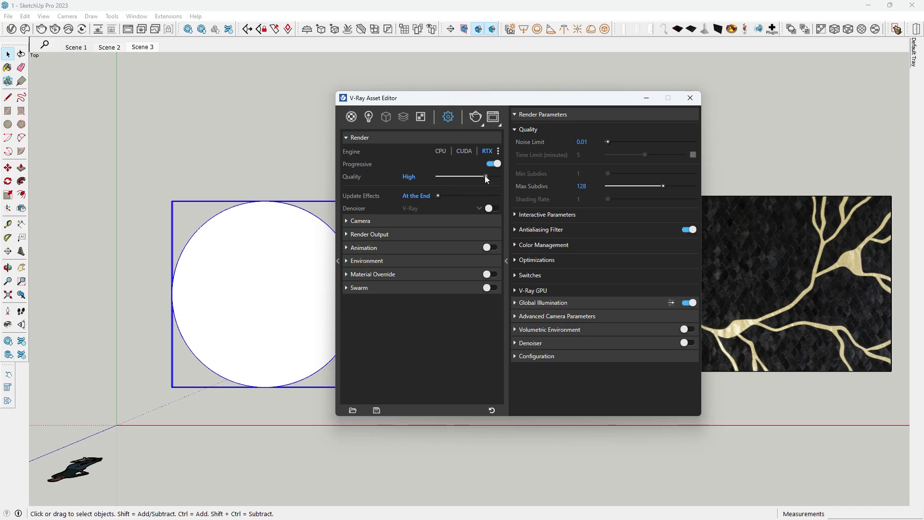
drag(484, 176, 474, 176)
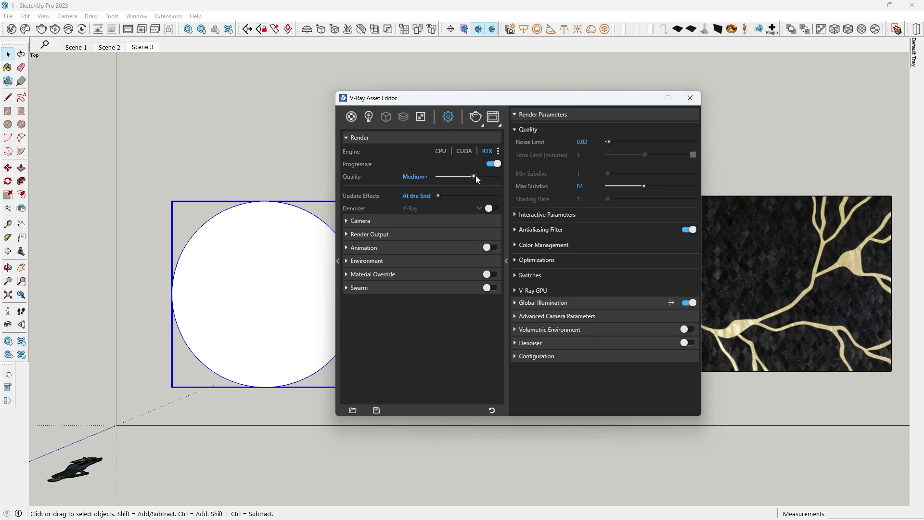
click(375, 236)
double_click(414, 260)
text(16)
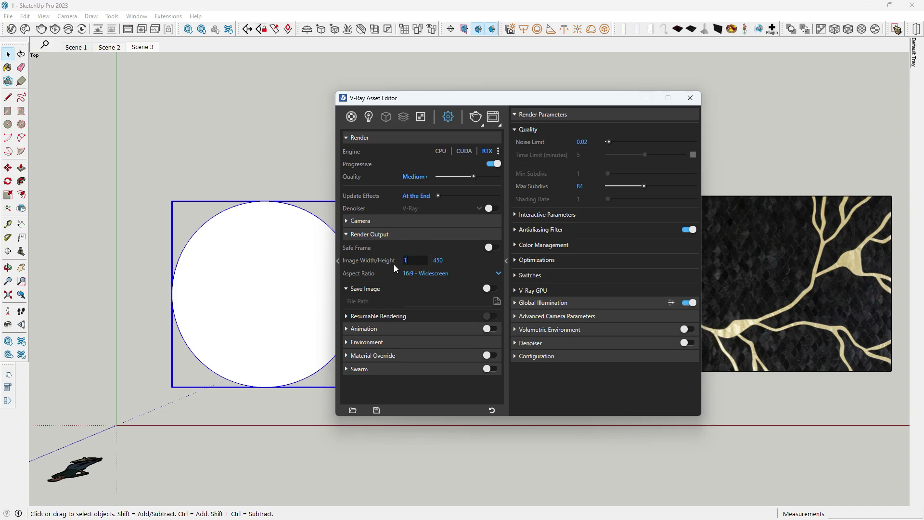
text(00)
click(461, 176)
click(458, 176)
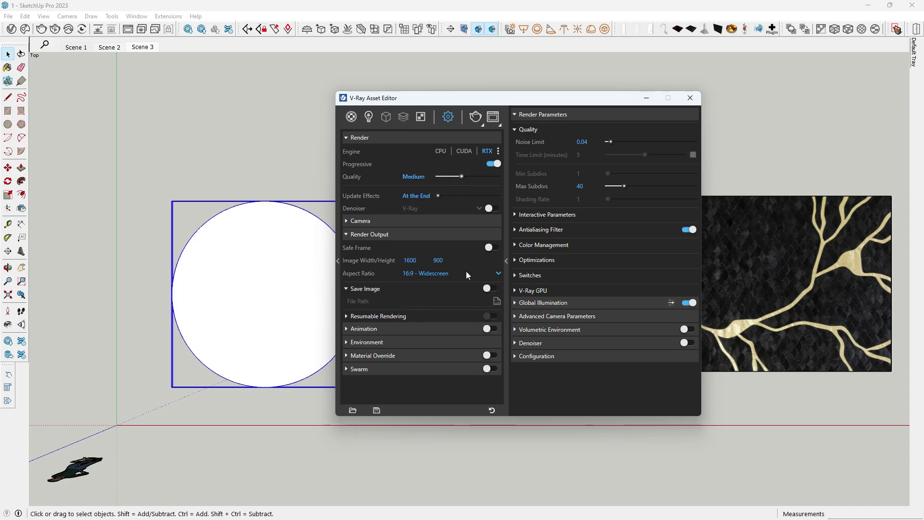
click(475, 117)
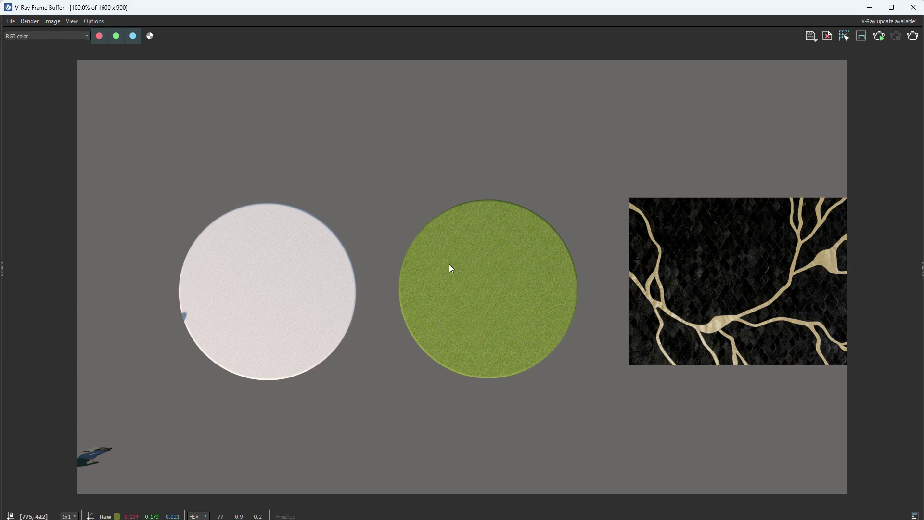
- Zoom in and out on the finished 1600 × 900 render in the Frame Buffer
scroll(449, 266, down, 1)
scroll(580, 267, up, 1)
scroll(335, 262, up, 2)
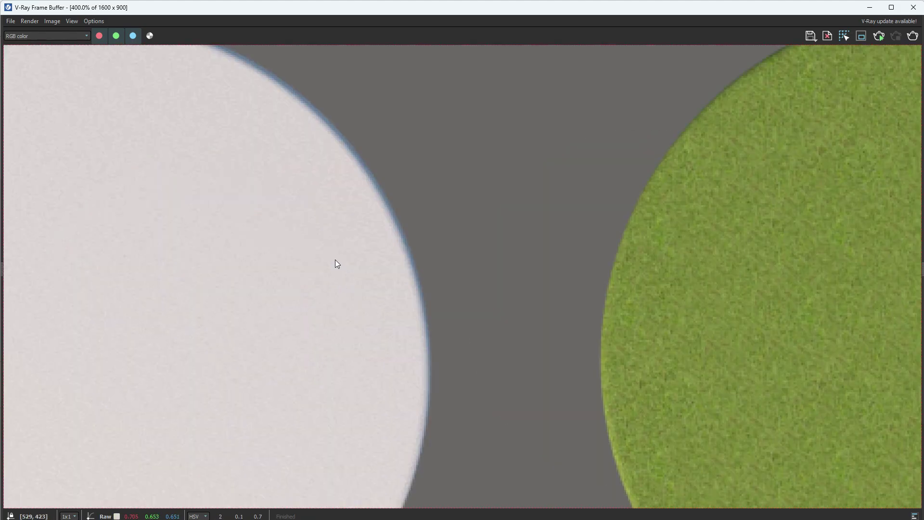
scroll(452, 249, down, 1)
scroll(495, 247, down, 3)
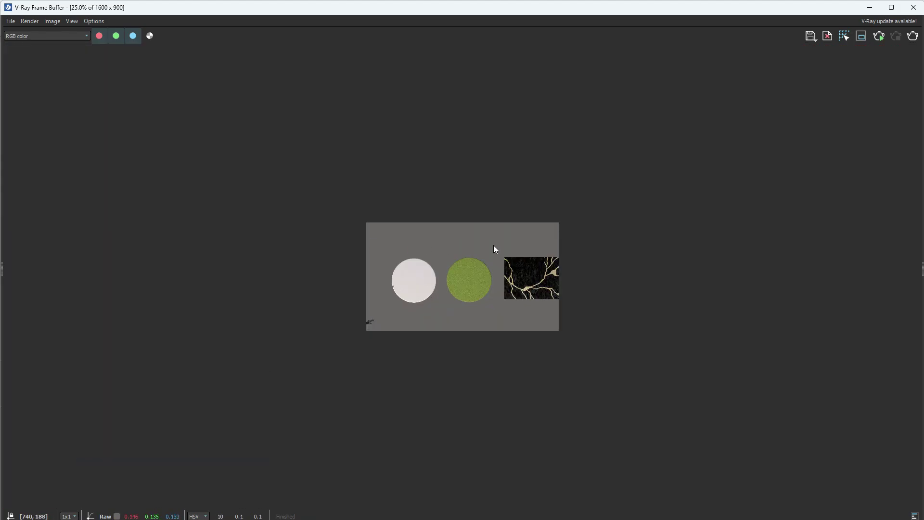
scroll(510, 283, up, 2)
scroll(510, 282, up, 2)
scroll(711, 234, down, 2)
scroll(680, 226, up, 1)
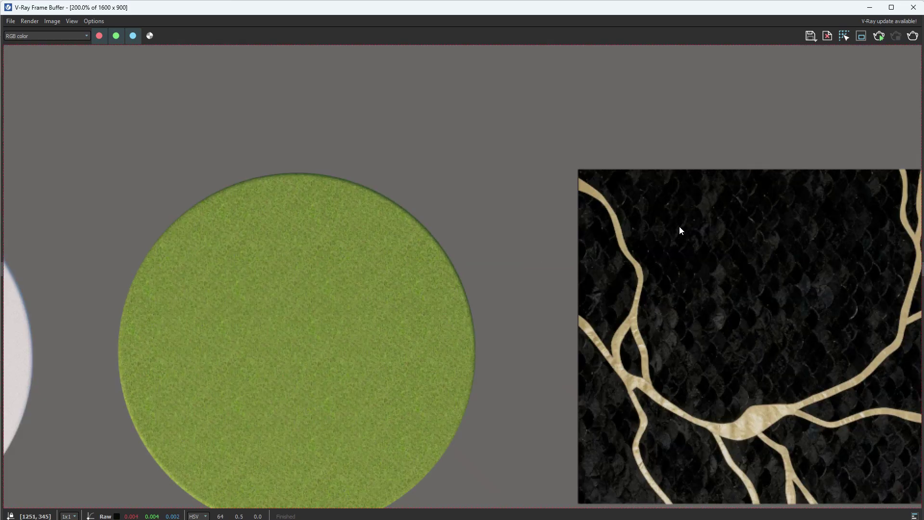
scroll(680, 226, down, 1)
- Close the Frame Buffer and apply V-Ray Fur to the selected white disc
click(913, 7)
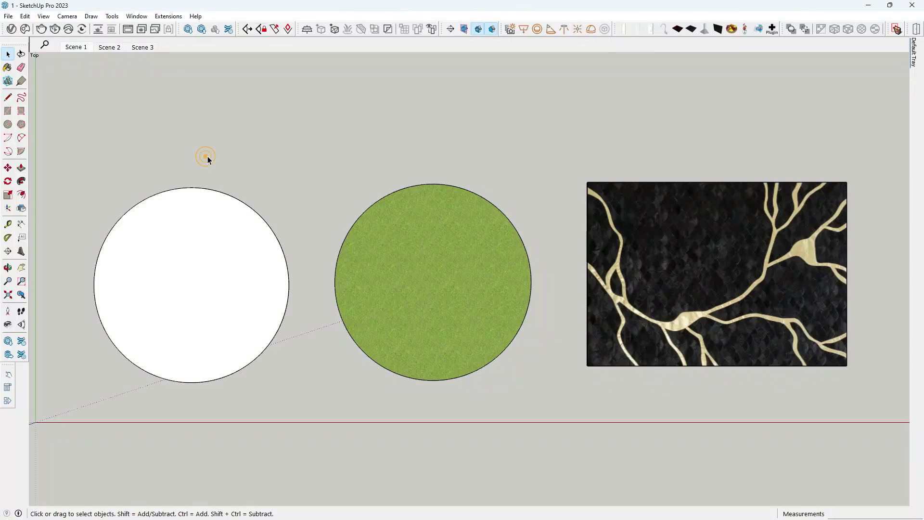
click(222, 274)
click(345, 265)
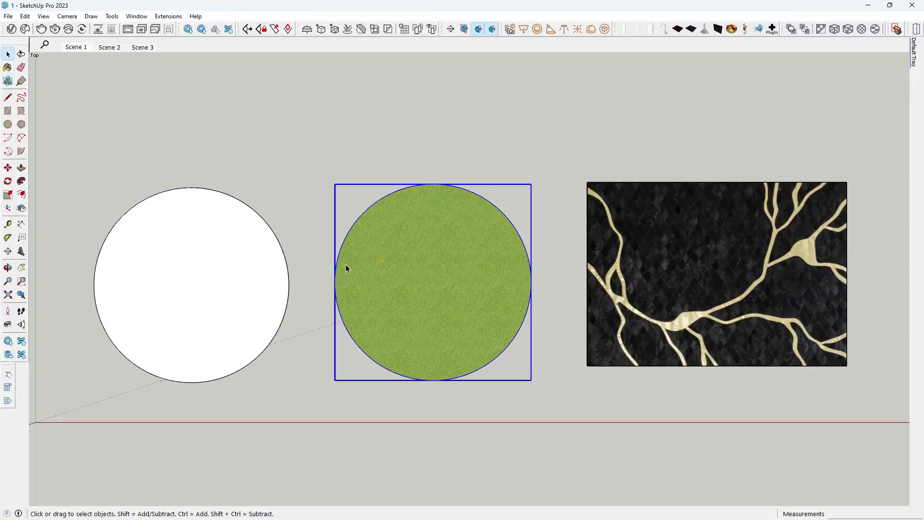
click(188, 262)
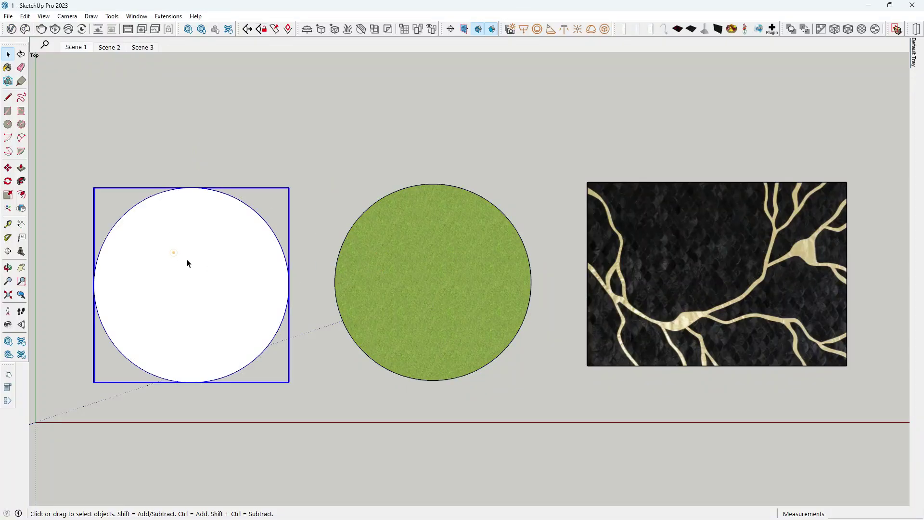
click(348, 30)
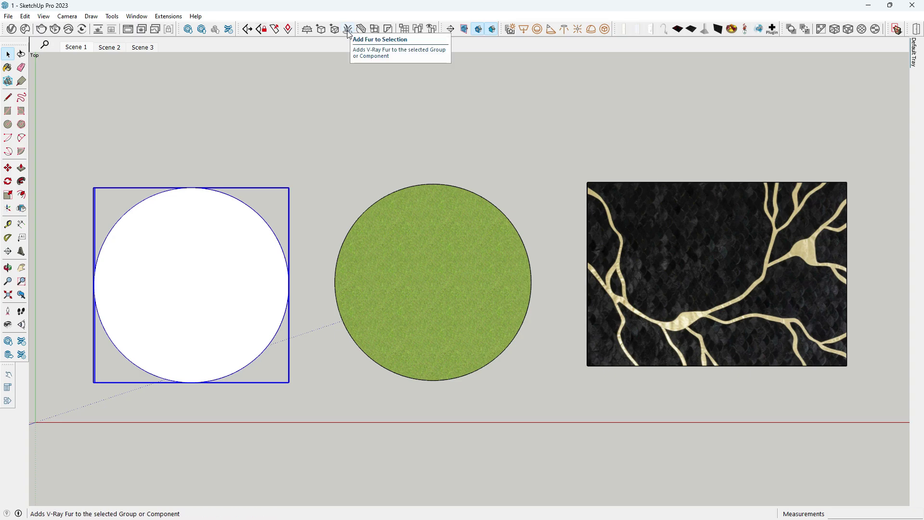
click(236, 232)
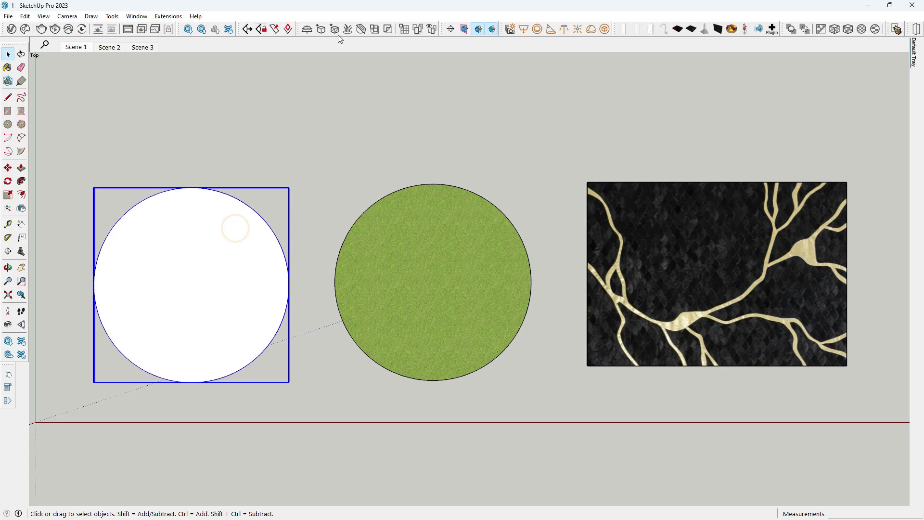
- Add a Fur object from the Asset Editor's geometry list and filter to geometry assets
click(11, 29)
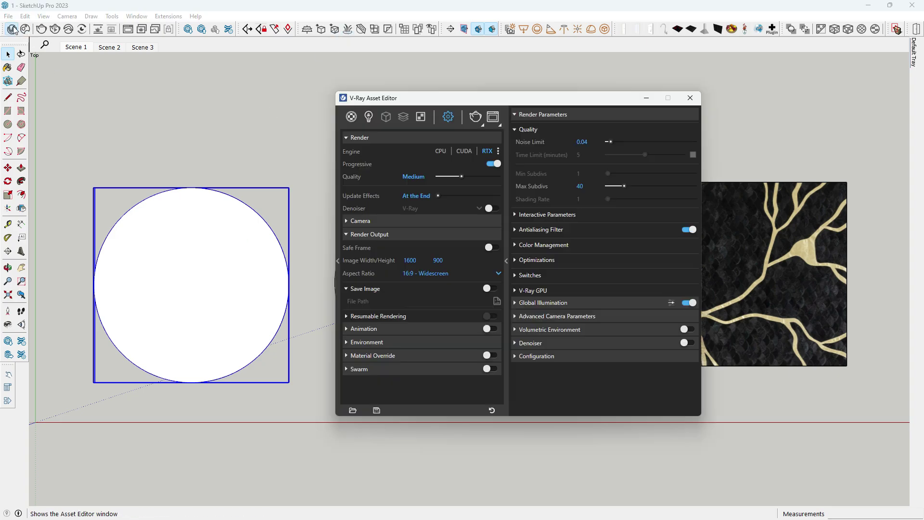
click(505, 260)
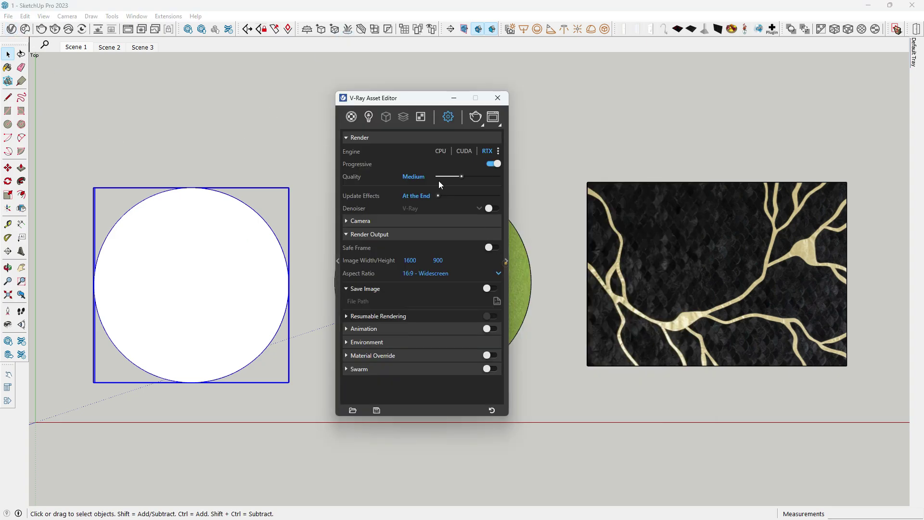
click(368, 116)
click(385, 116)
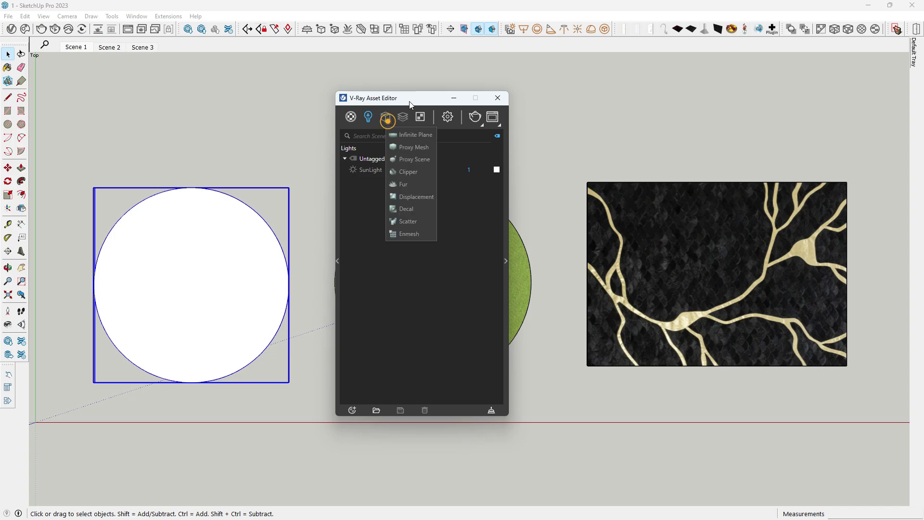
drag(412, 101, 535, 99)
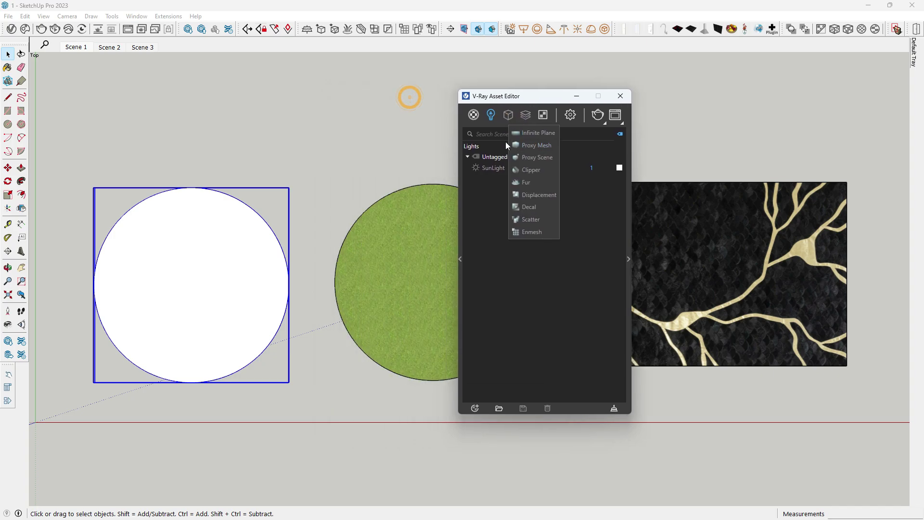
click(489, 228)
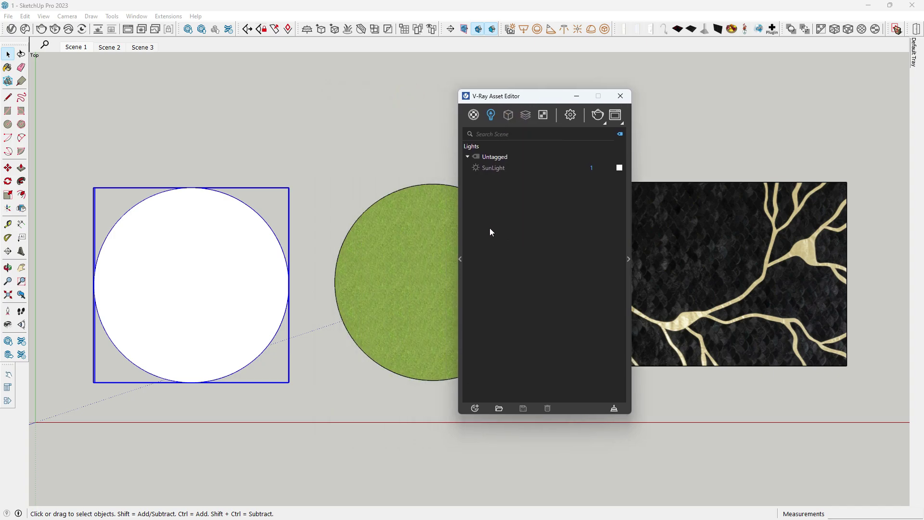
click(509, 116)
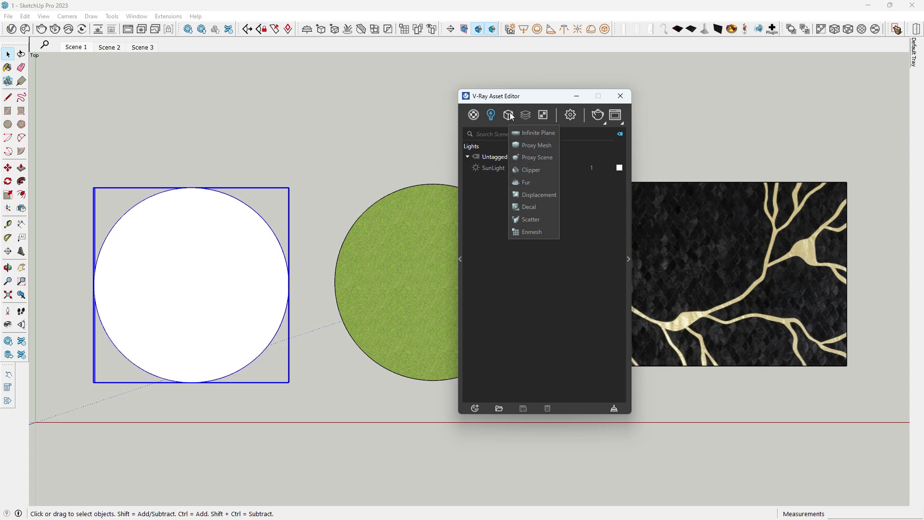
click(520, 182)
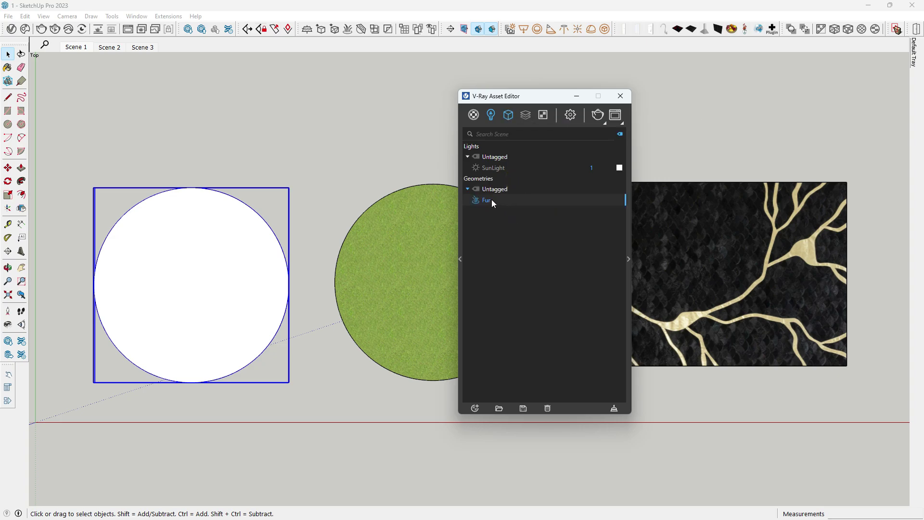
click(508, 115)
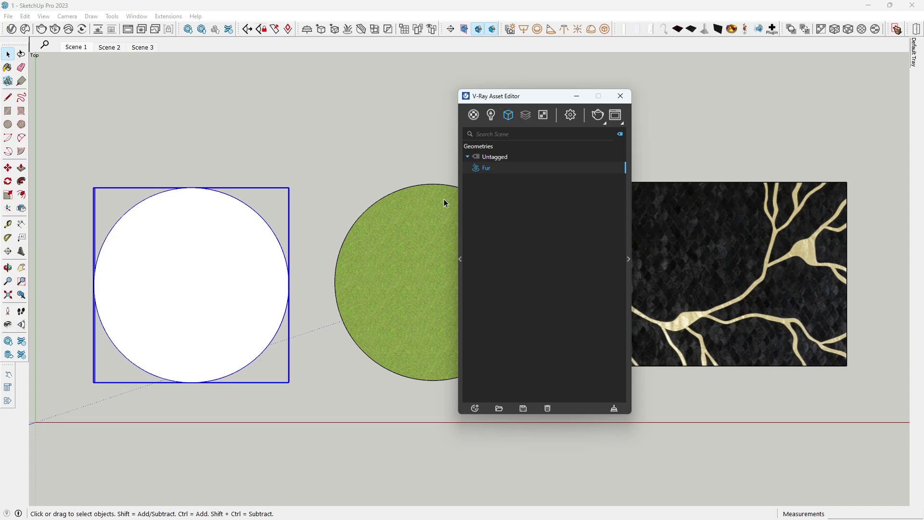
- Delete the stray Fur asset from the Asset Editor
click(204, 262)
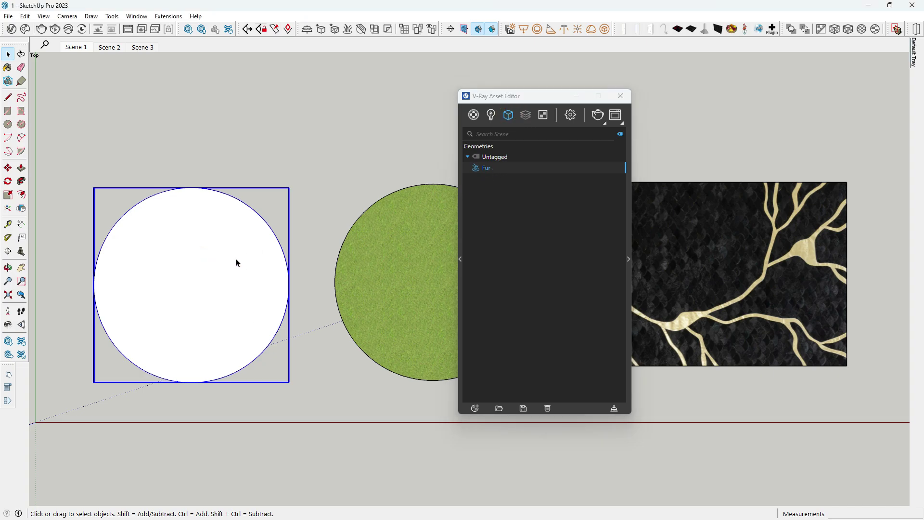
middle_drag(242, 310, 245, 165)
click(281, 173)
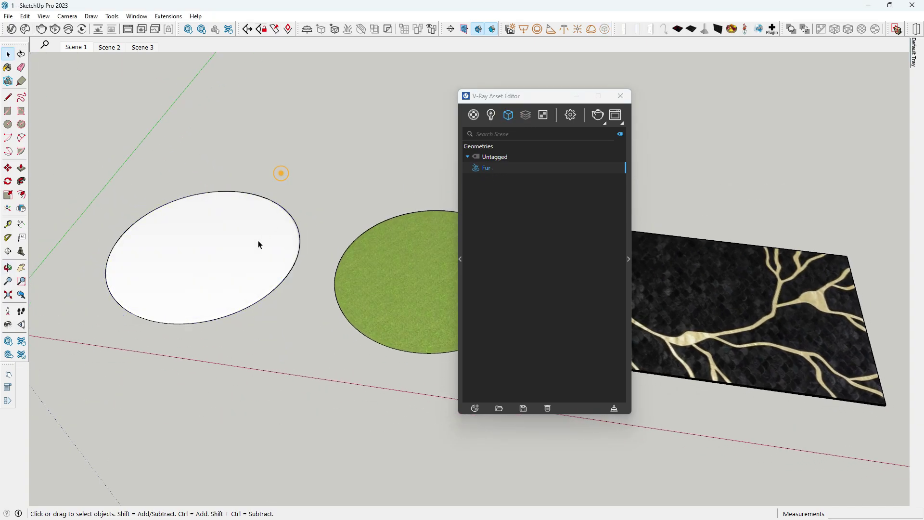
click(226, 264)
right_click(515, 168)
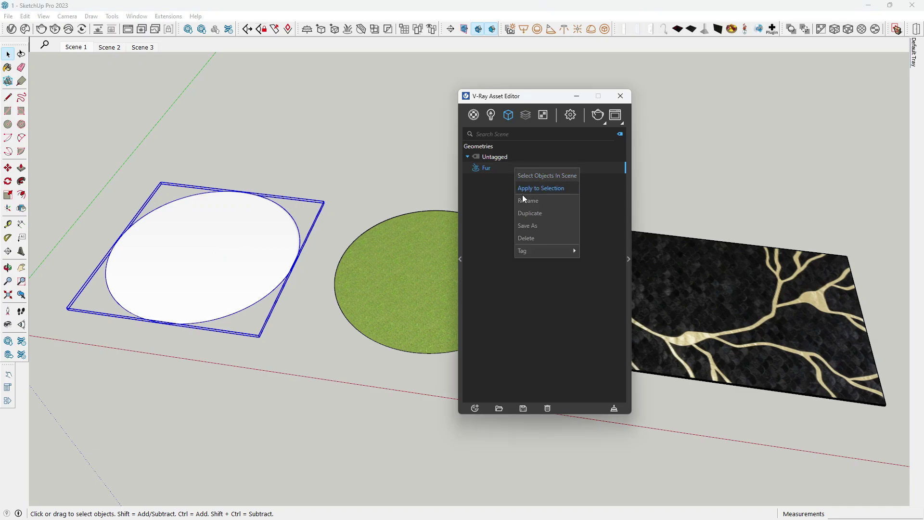
click(530, 237)
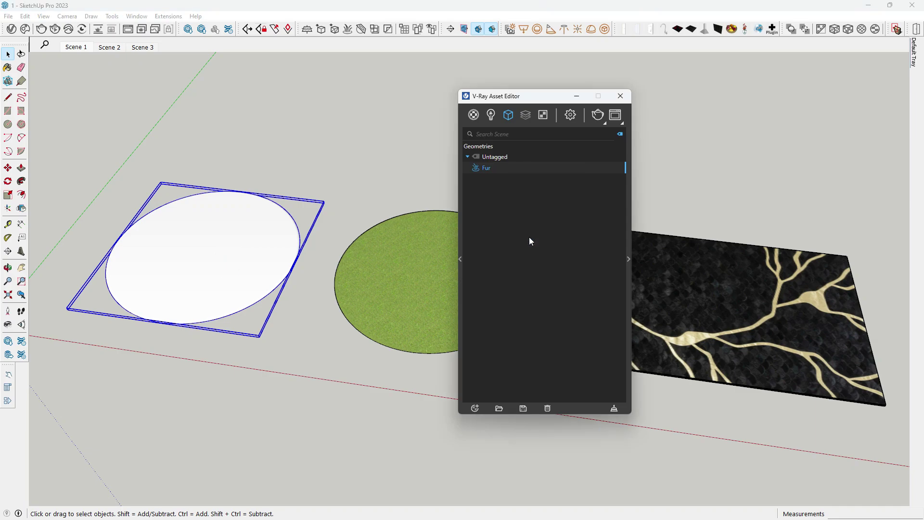
click(481, 264)
- Cover the white disc with V-Ray Fur: Per Area, Length 4, Thickness 0.12, Gravity -3
click(231, 242)
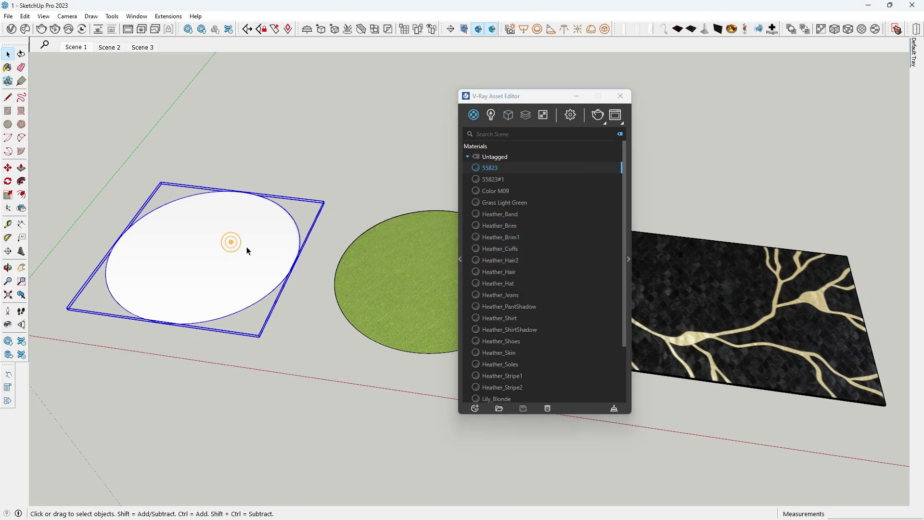
click(399, 110)
click(221, 221)
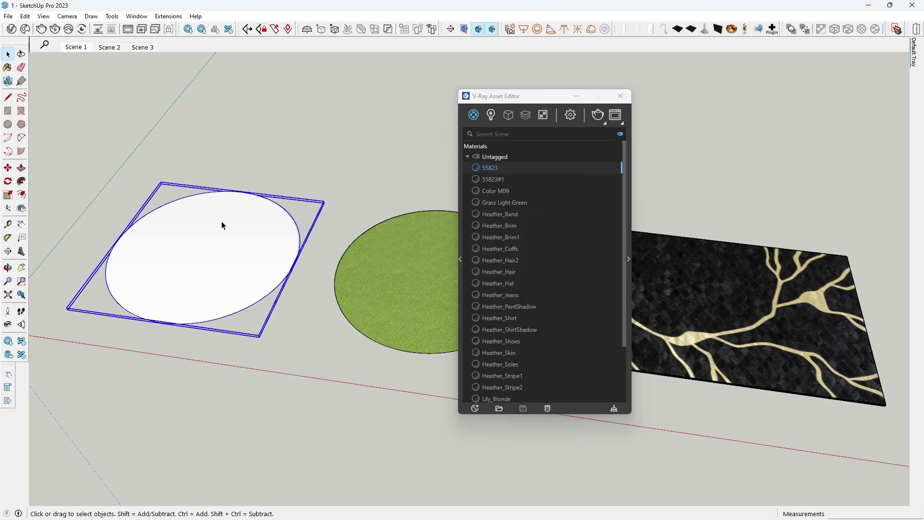
click(347, 30)
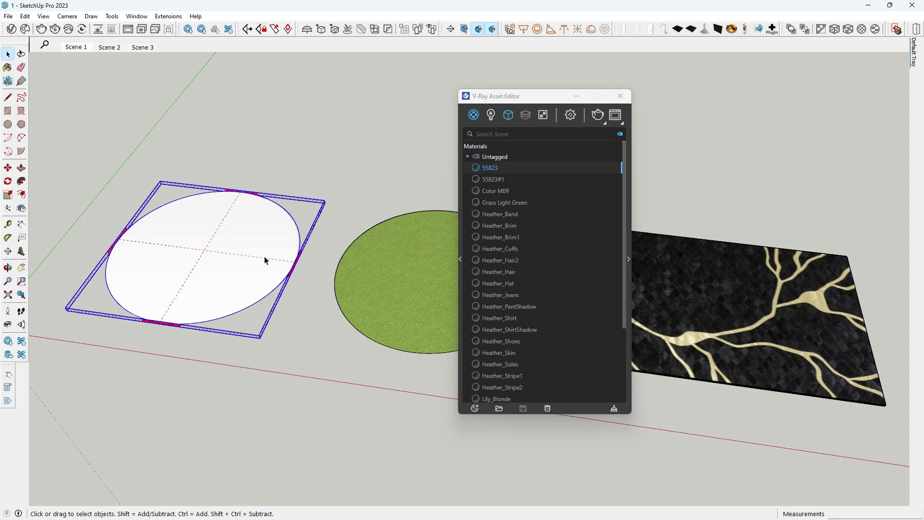
click(628, 259)
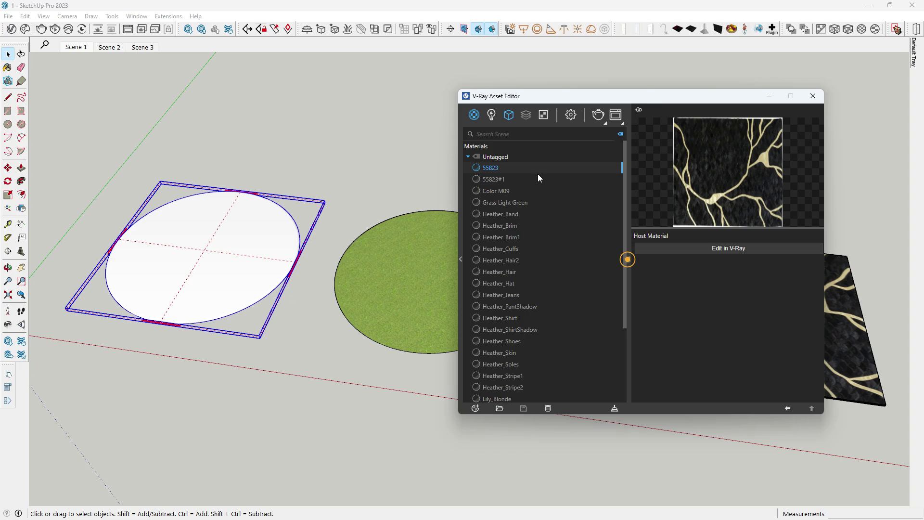
click(508, 115)
click(487, 167)
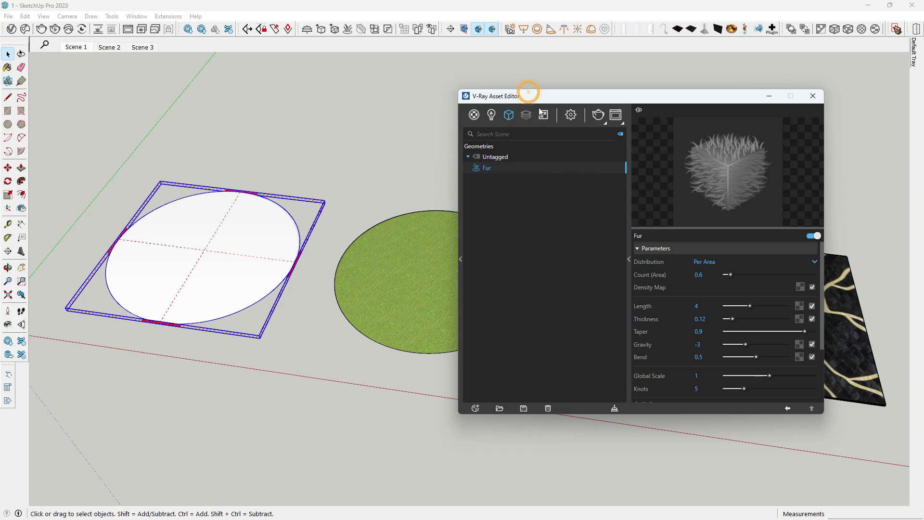
drag(529, 96, 655, 119)
click(445, 294)
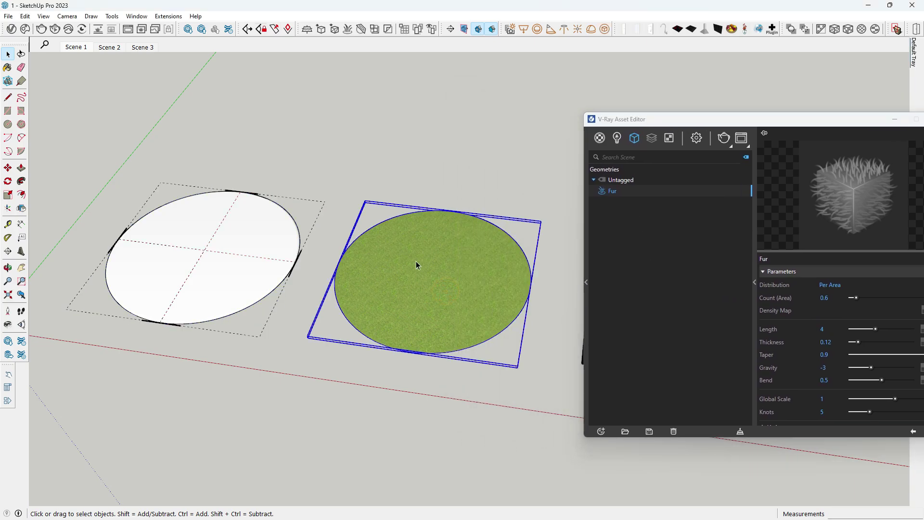
- Add V-Ray Fur to the green grass disc, creating Fur#1
click(346, 31)
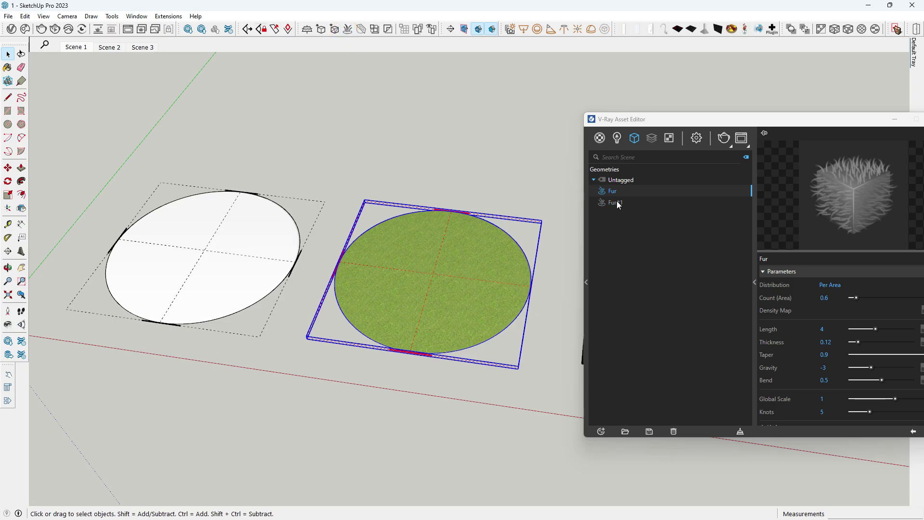
click(615, 202)
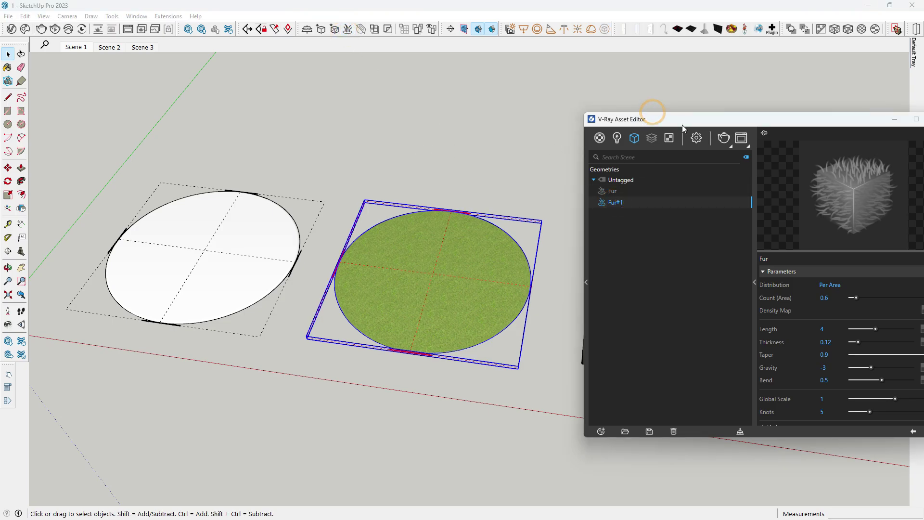
mouse_move(683, 119)
mouse_down()
mouse_move(229, 136)
mouse_move(216, 125)
mouse_up()
- Add V-Ray Fur to the black marble plane, creating Fur#2
click(678, 311)
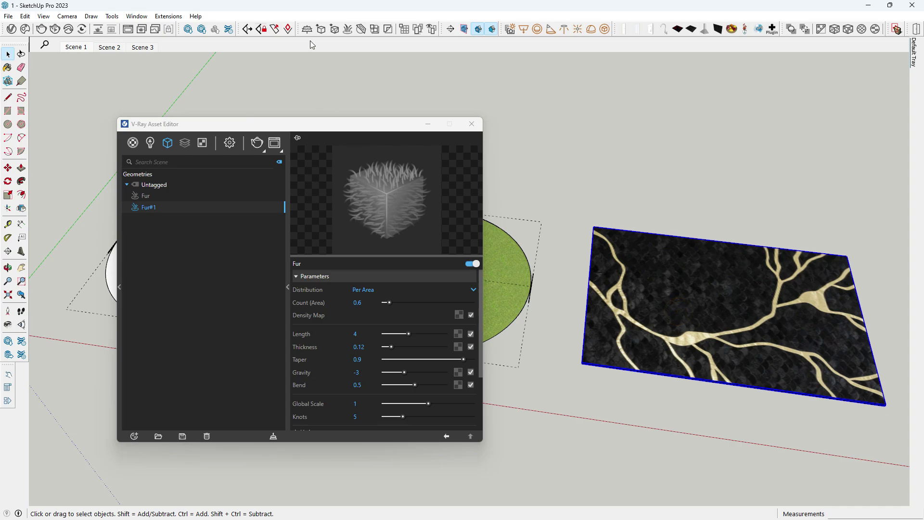
click(348, 30)
click(165, 218)
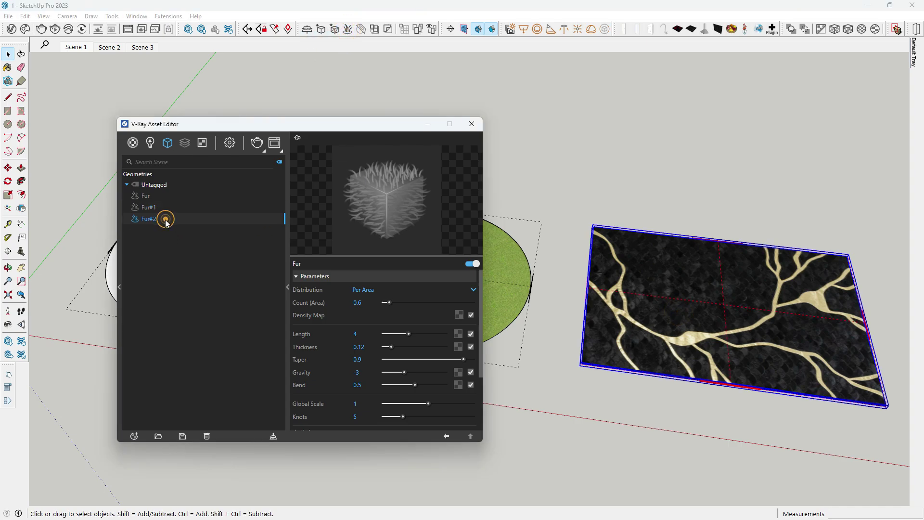
click(372, 132)
drag(277, 124, 388, 282)
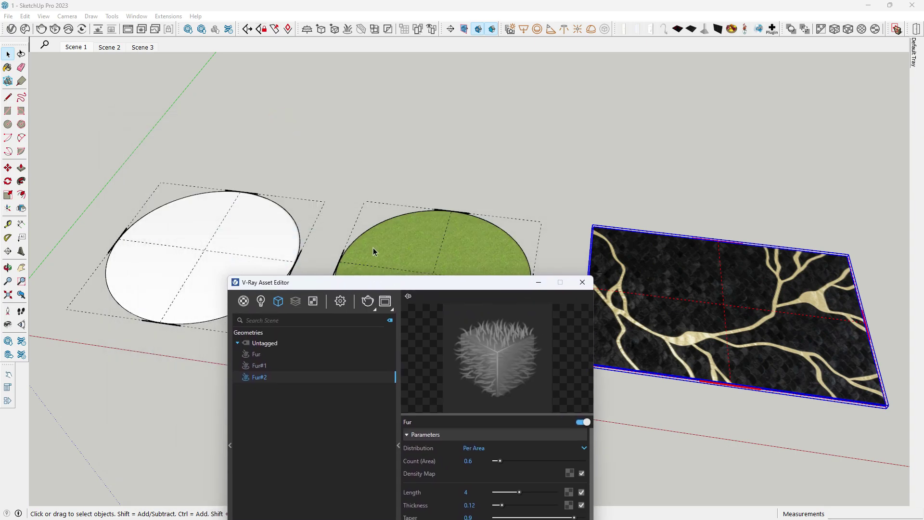
click(374, 248)
click(693, 268)
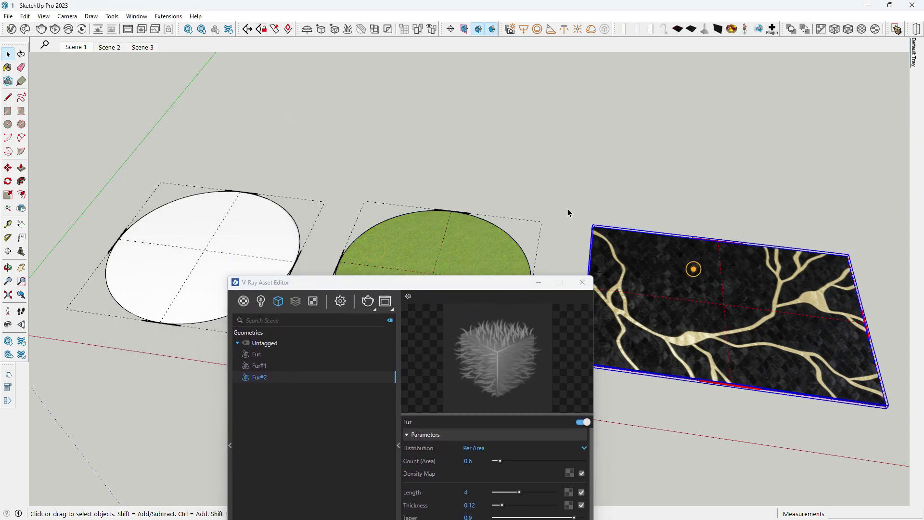
click(536, 149)
drag(479, 283, 496, 113)
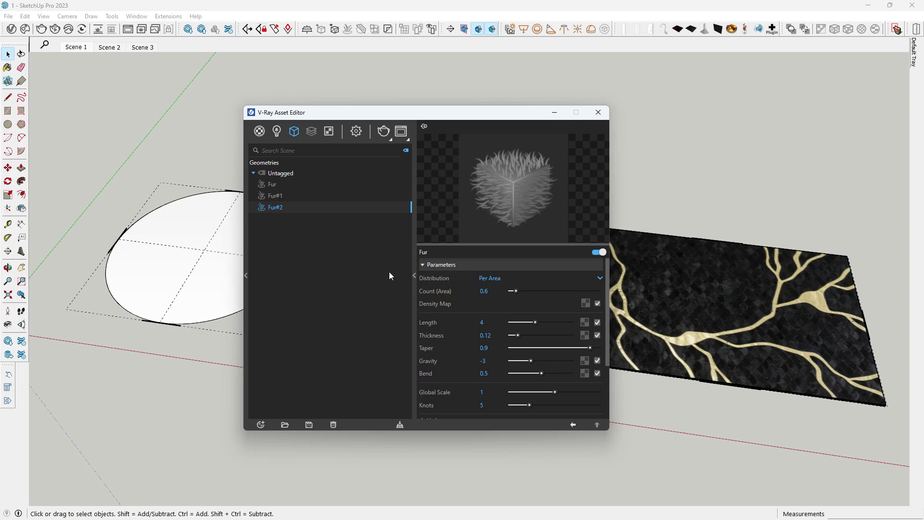
- Set Fur#2 to Per Area distribution, Count 10, Length 3.77 and Thickness 0.28
click(374, 289)
click(599, 278)
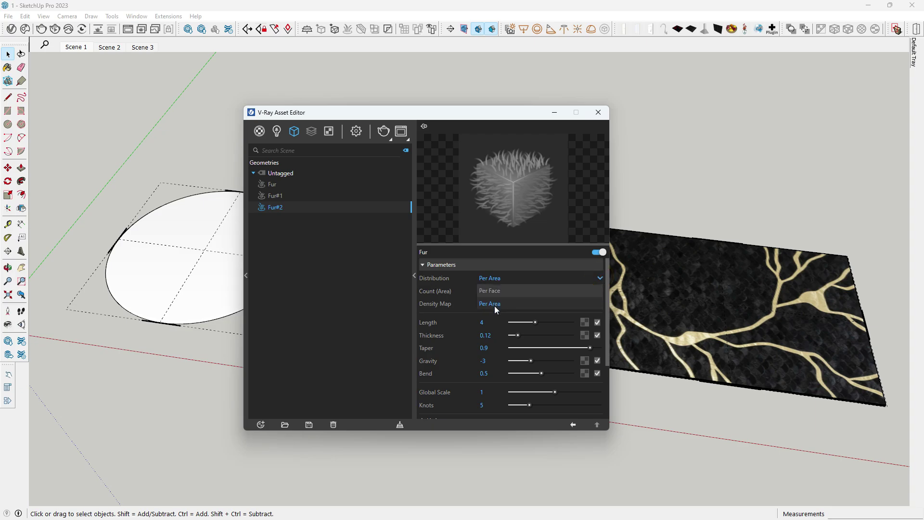
click(495, 305)
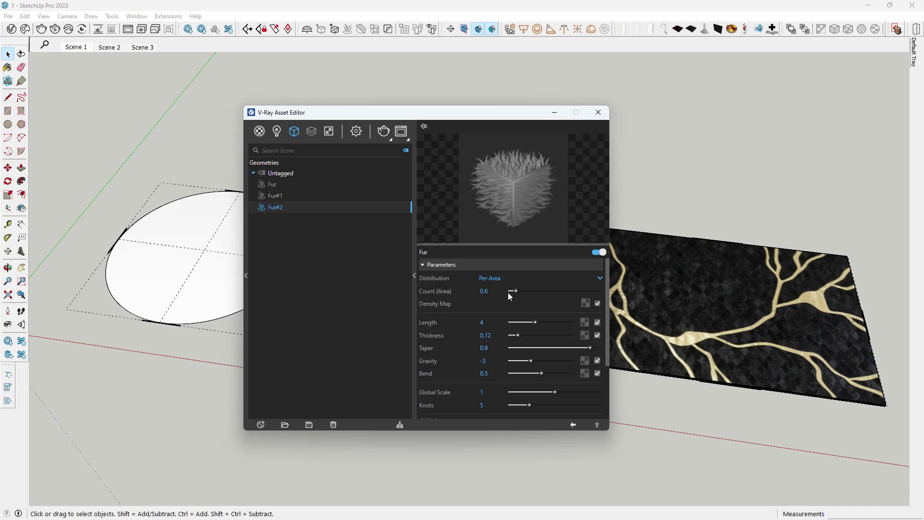
drag(516, 292, 603, 297)
click(499, 323)
key(BackSpace)
click(408, 338)
mouse_move(514, 322)
mouse_down()
mouse_move(530, 323)
mouse_move(529, 336)
mouse_up()
scroll(484, 386, down, 2)
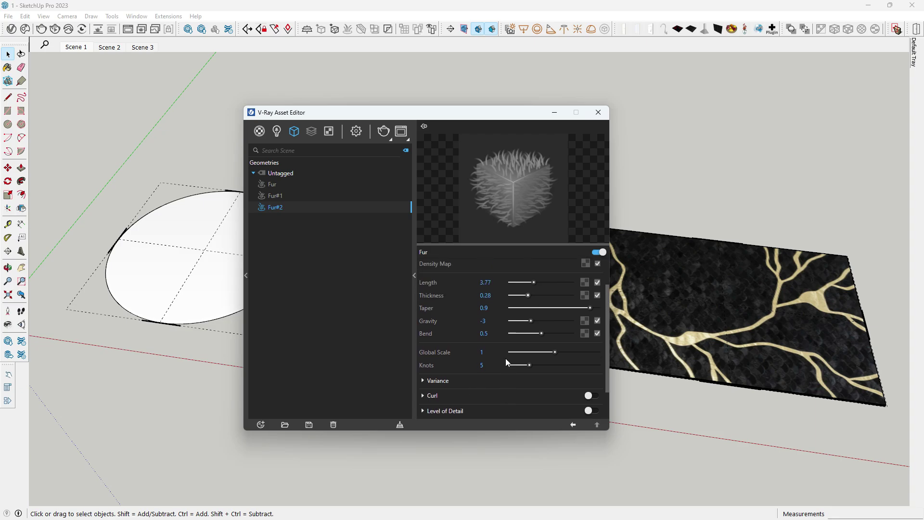
scroll(505, 361, up, 2)
drag(441, 115, 510, 117)
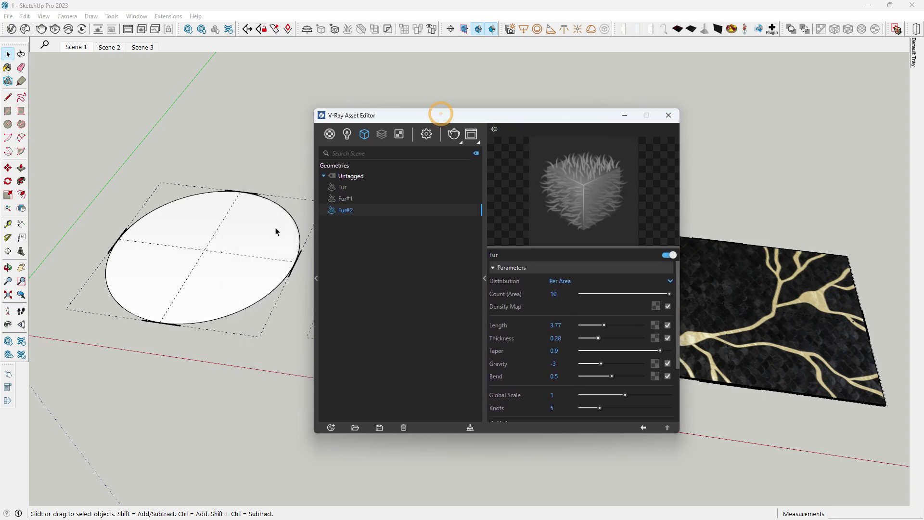
- Set the grass disc's Fur#1 to Count 10 and Thickness 0.39
click(367, 209)
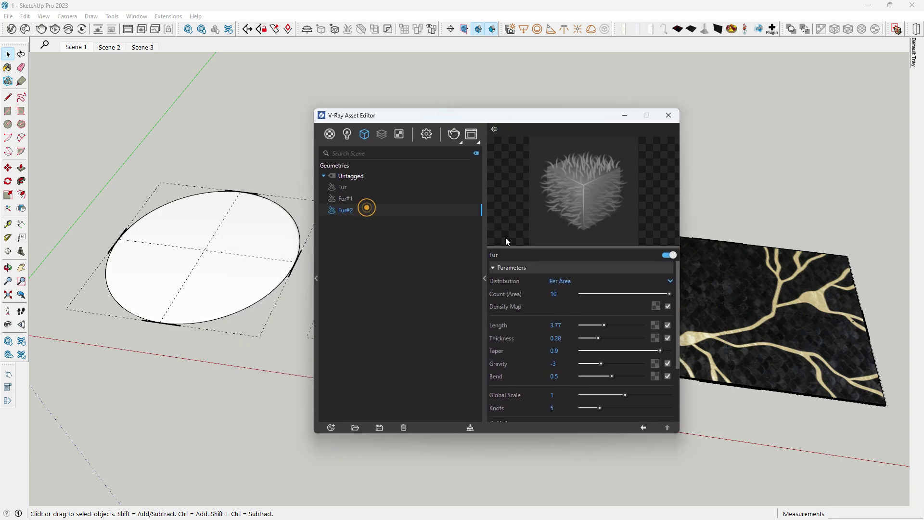
click(738, 298)
click(345, 198)
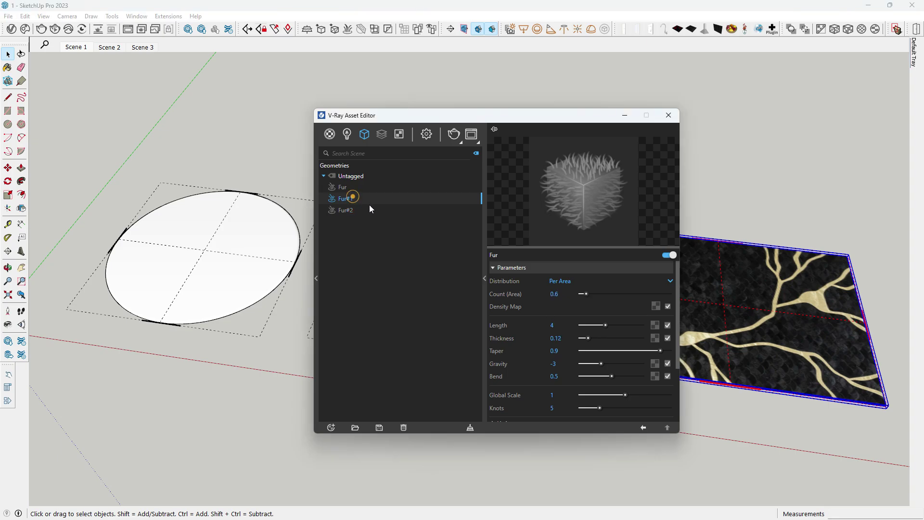
drag(586, 295, 675, 302)
drag(589, 338, 605, 339)
- Set the white disc's Fur to Count 10 and Thickness 0.41
click(284, 270)
click(263, 249)
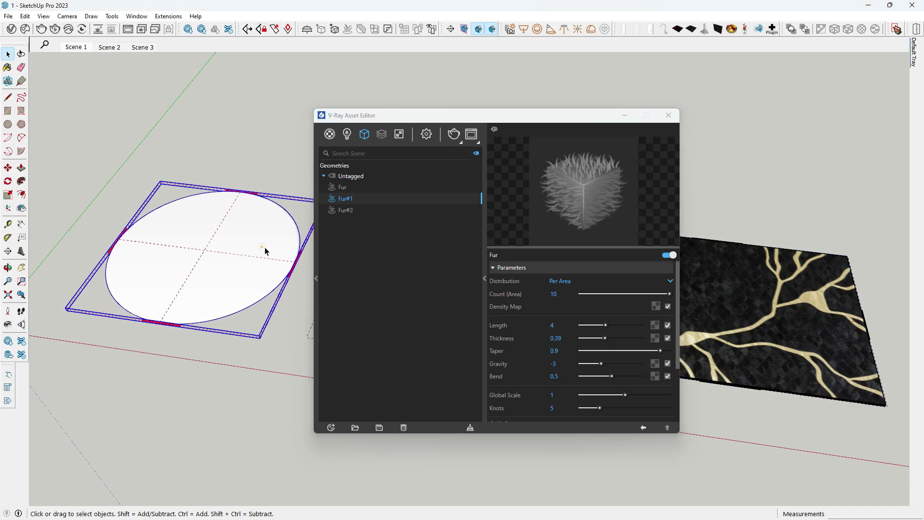
click(343, 187)
drag(589, 294, 671, 300)
drag(588, 339, 606, 338)
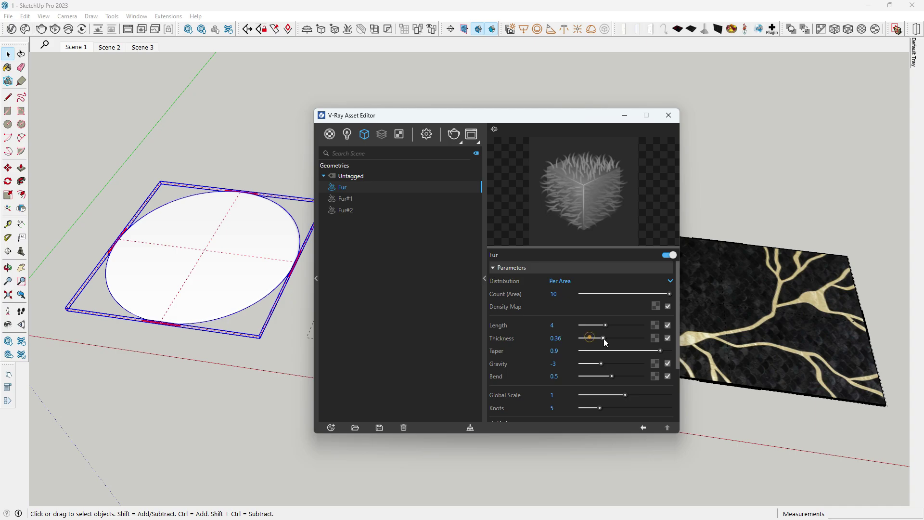
- Orbit to a top-down view and render the furry scene with V-Ray
click(243, 370)
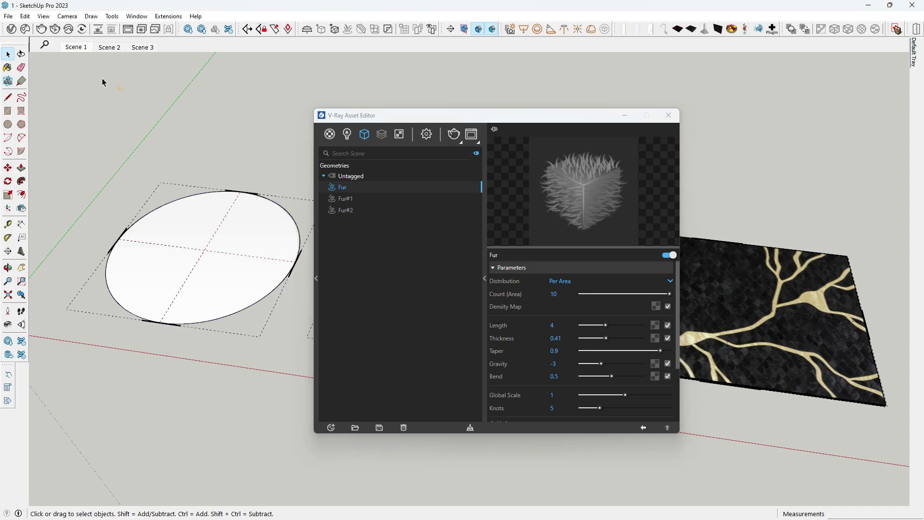
middle_drag(104, 83, 144, 101)
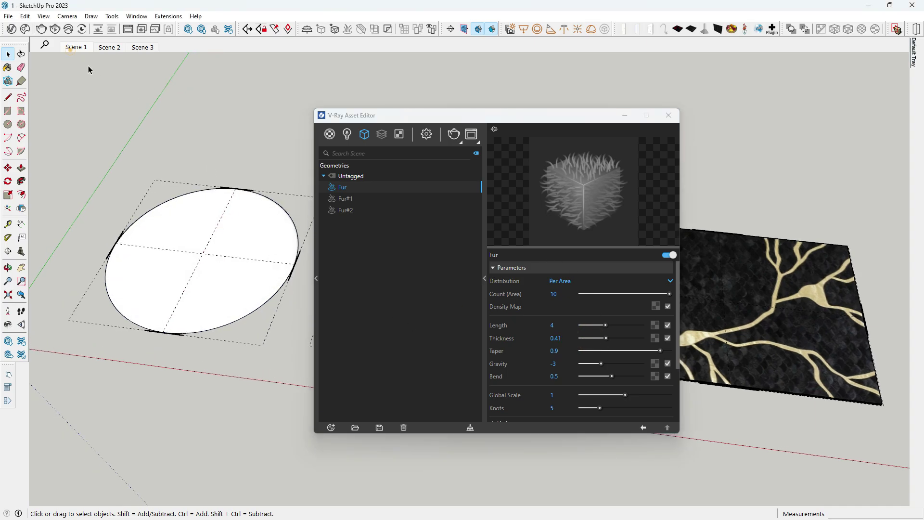
click(453, 135)
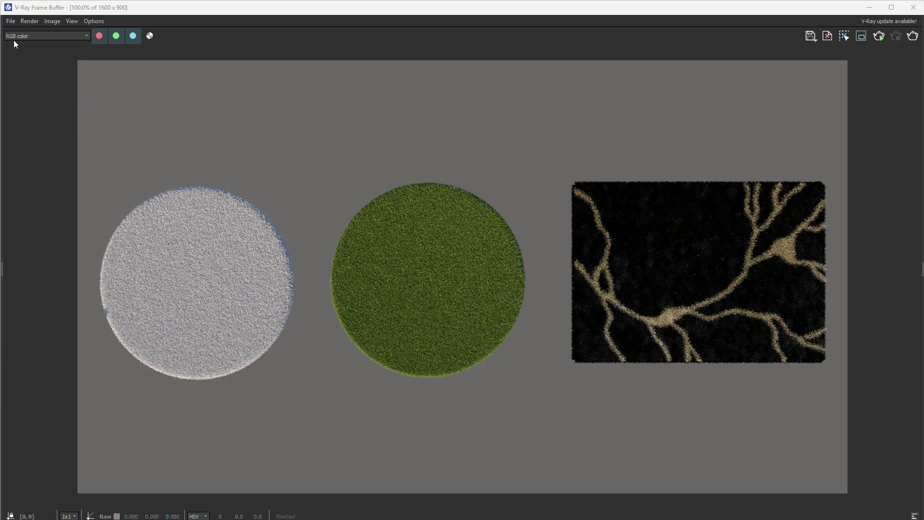
- A/B compare the fur and plain-disc renders from History, sliding the wipe across the white disc
click(2, 269)
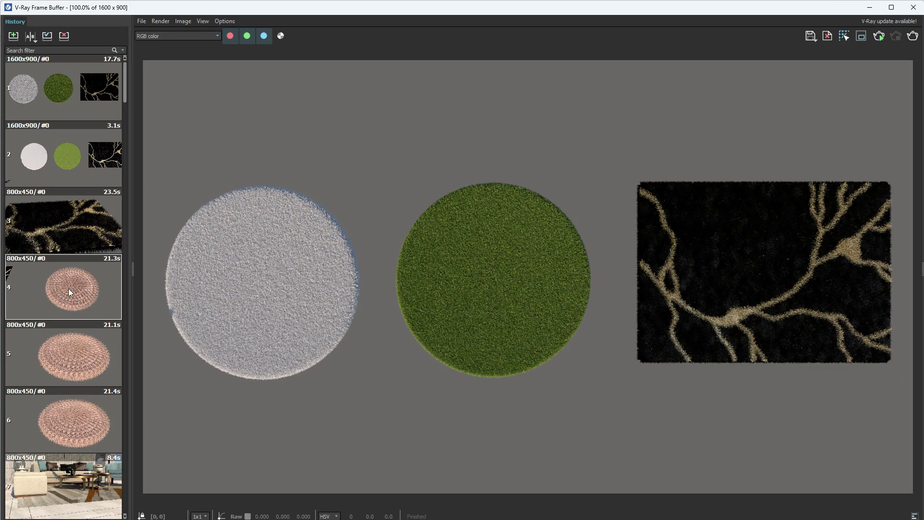
click(70, 158)
click(30, 36)
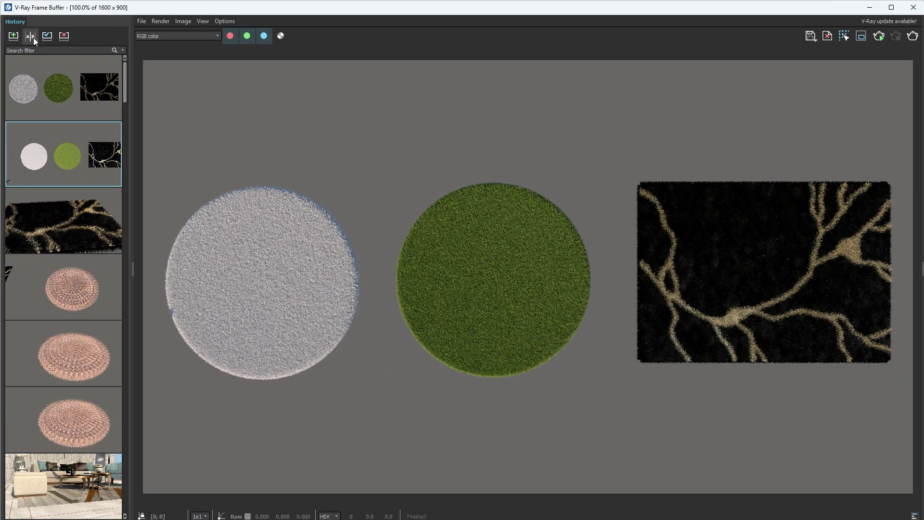
click(32, 77)
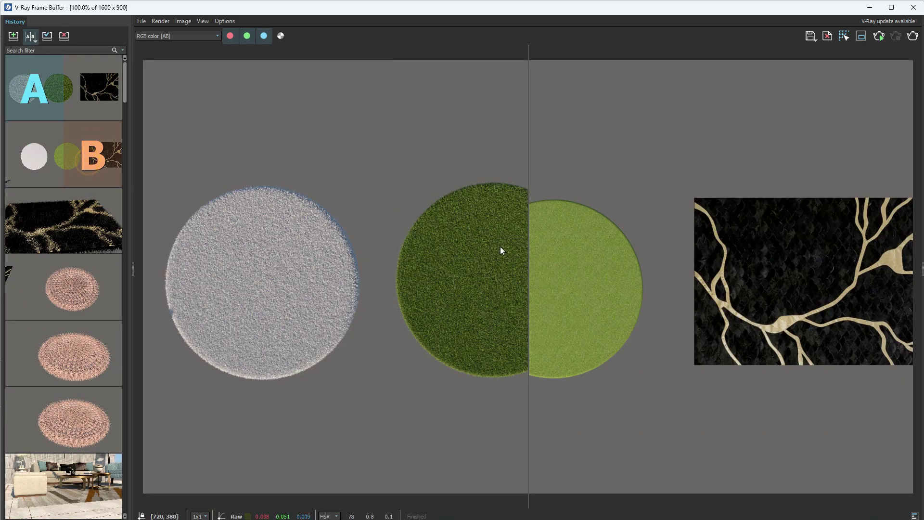
mouse_move(536, 258)
mouse_down()
mouse_move(415, 253)
mouse_move(562, 257)
mouse_move(365, 231)
mouse_move(258, 229)
mouse_move(725, 224)
mouse_move(716, 224)
mouse_up()
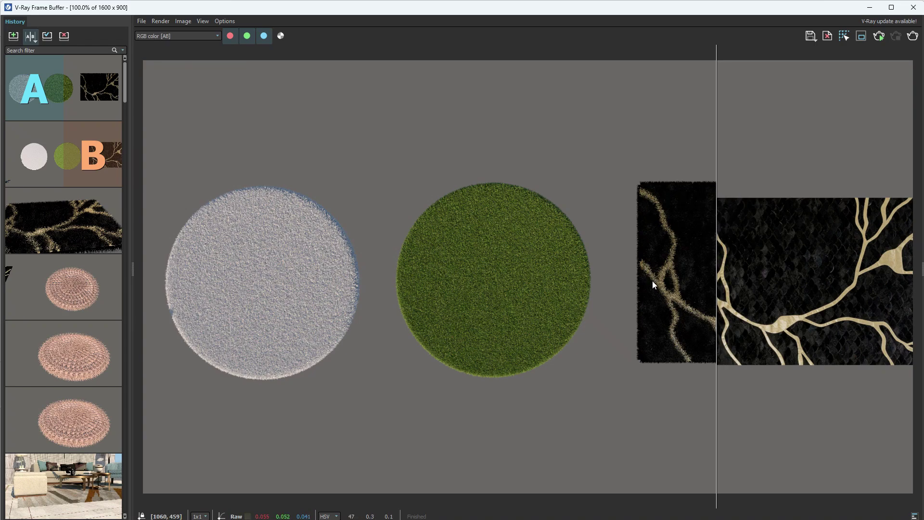
click(660, 294)
mouse_move(712, 263)
mouse_down()
mouse_move(734, 268)
mouse_move(269, 291)
mouse_move(766, 275)
mouse_move(894, 284)
mouse_move(658, 304)
mouse_move(260, 289)
mouse_up()
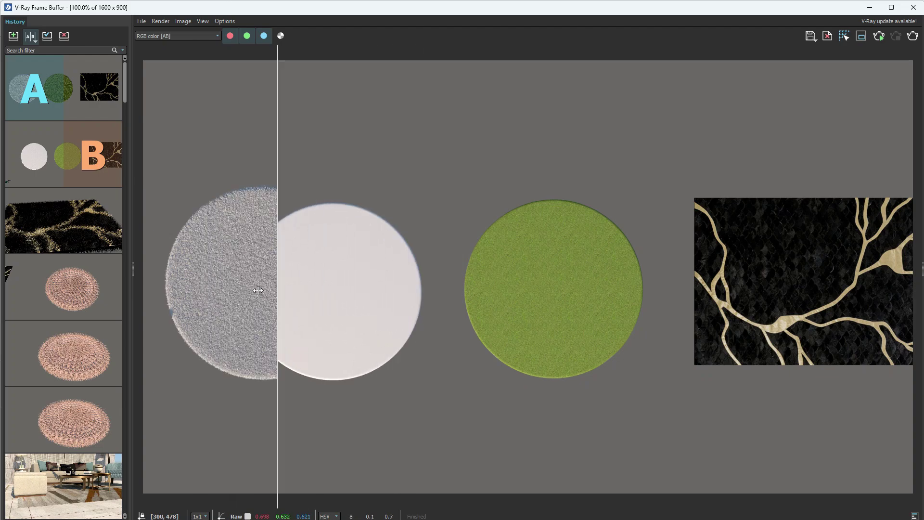
mouse_move(433, 115)
mouse_down()
mouse_move(632, 194)
mouse_move(336, 462)
mouse_move(331, 387)
mouse_up()
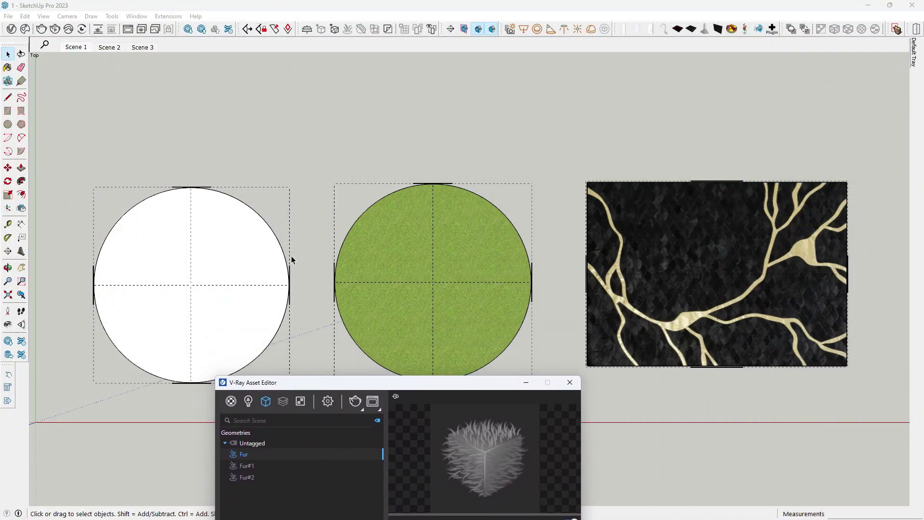
- Raise the first fur's Length from 4 to 10 and its Thickness to 1
drag(393, 388, 516, 78)
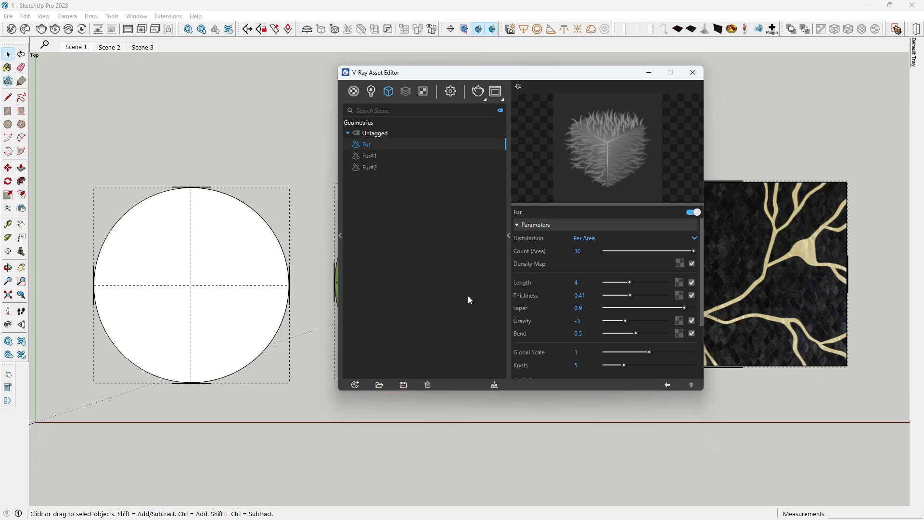
drag(552, 74, 518, 360)
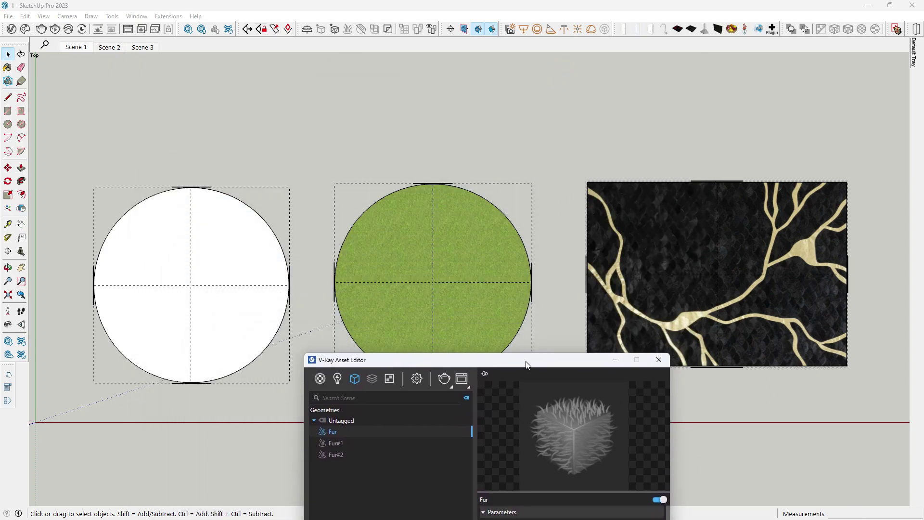
click(279, 136)
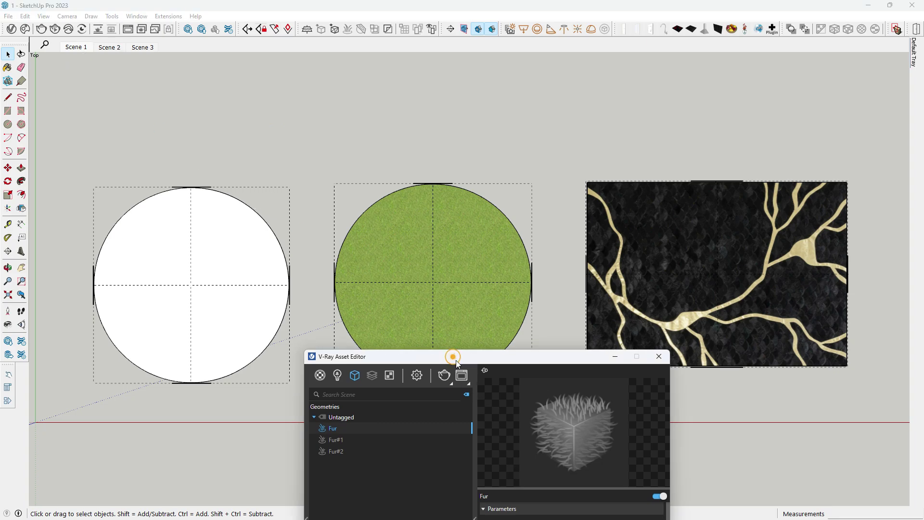
drag(455, 360, 455, 143)
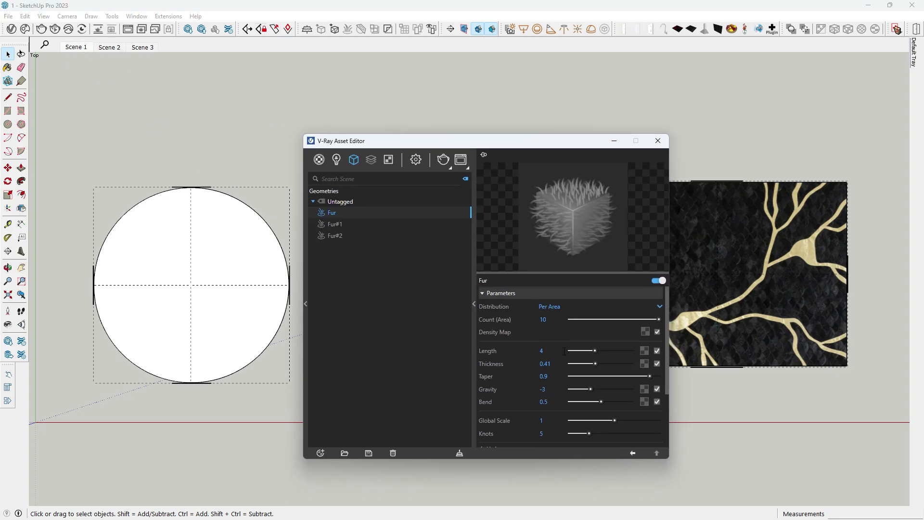
drag(595, 351, 632, 351)
click(576, 363)
drag(539, 144, 680, 143)
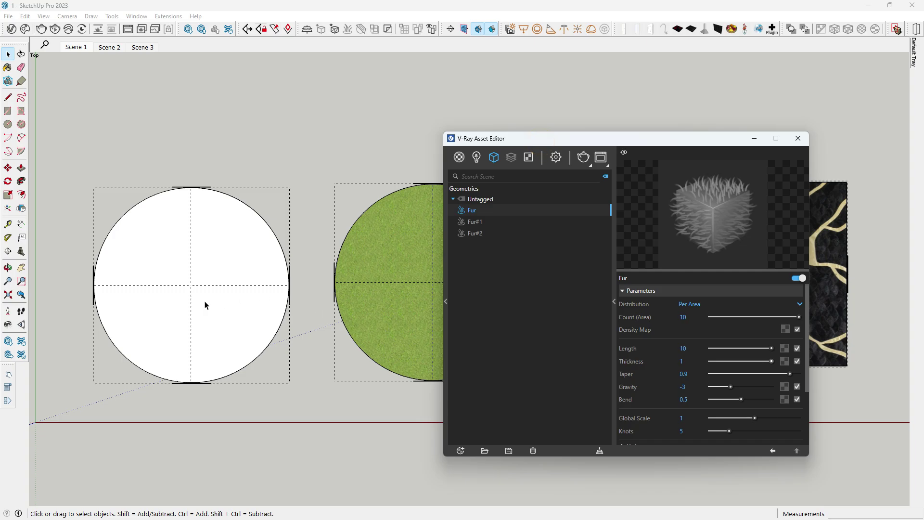
- Zoom and orbit to a tilted close-up framing both disc edges, then refloat the fur settings
scroll(204, 303, down, 1)
scroll(371, 326, up, 3)
scroll(289, 142, up, 3)
scroll(219, 279, up, 3)
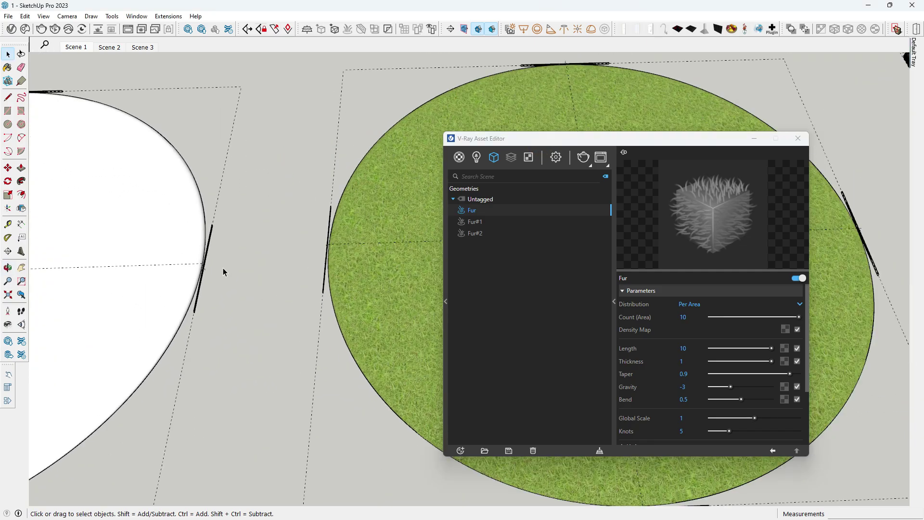
scroll(219, 279, up, 2)
mouse_move(219, 280)
middle_down()
mouse_move(238, 295)
mouse_move(207, 258)
mouse_move(443, 213)
middle_up()
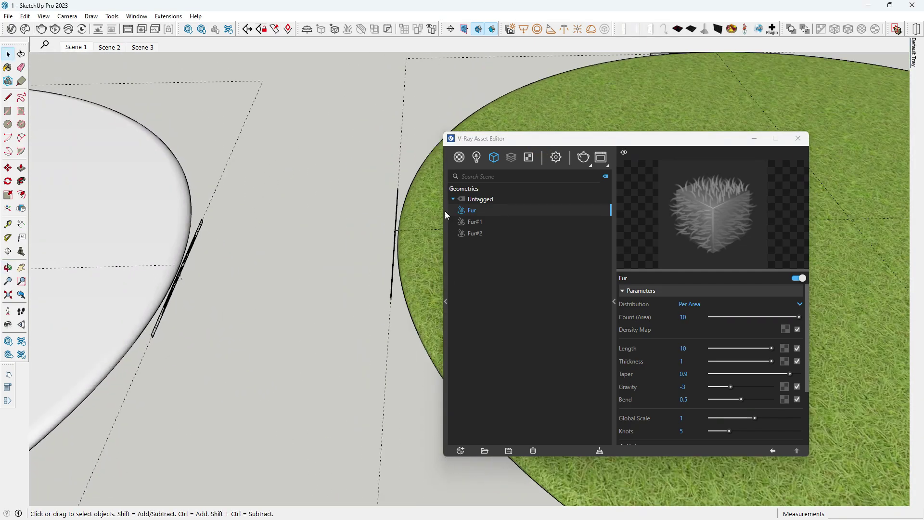
drag(544, 139, 836, 303)
scroll(628, 279, up, 2)
scroll(324, 270, up, 2)
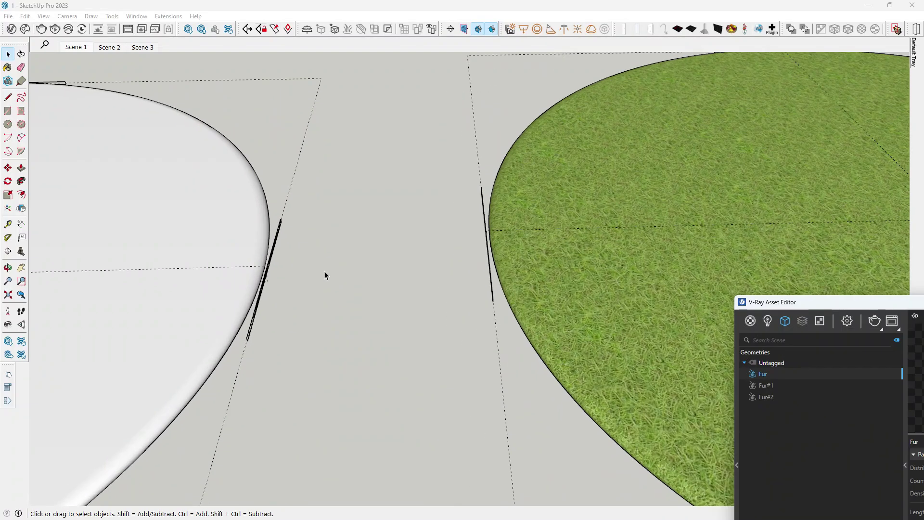
scroll(324, 270, up, 2)
mouse_move(326, 324)
middle_down()
mouse_move(330, 261)
mouse_move(320, 301)
mouse_move(367, 287)
middle_up()
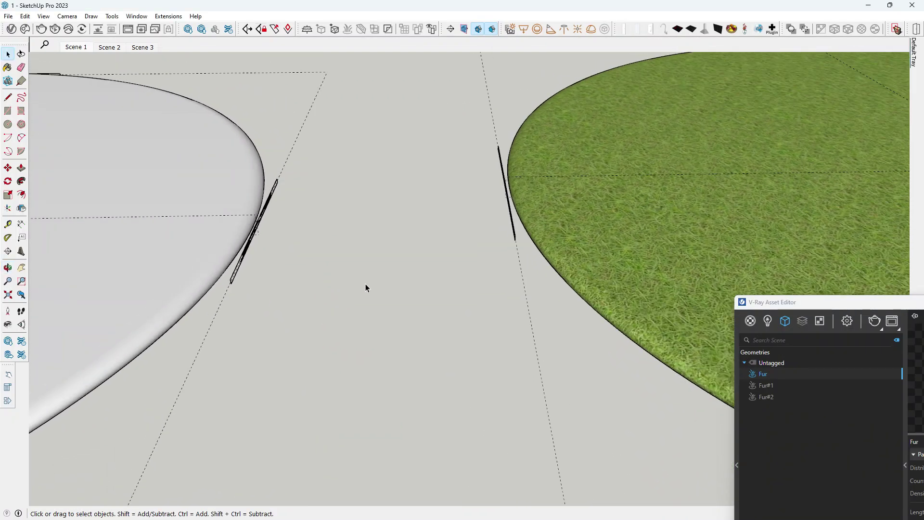
double_click(768, 303)
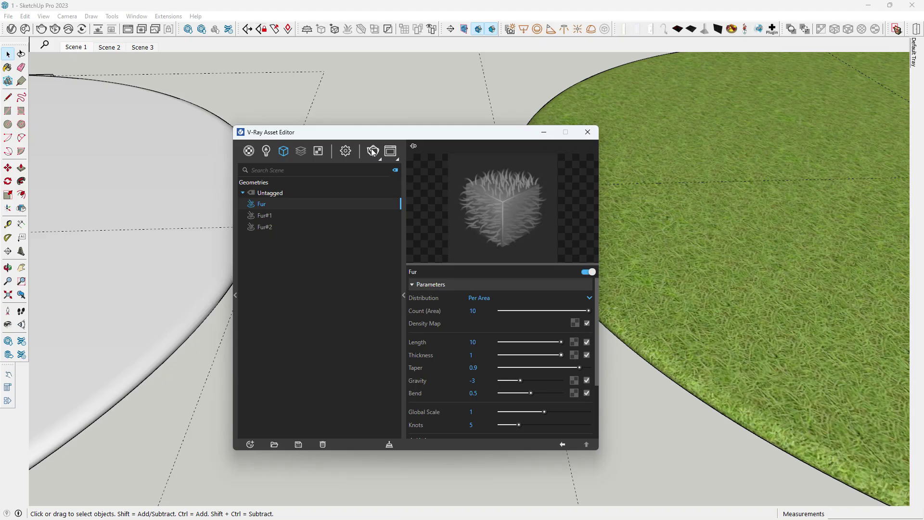
- Render the close-up, hide the VFB history, and inspect the white disc's long thick fur
click(373, 152)
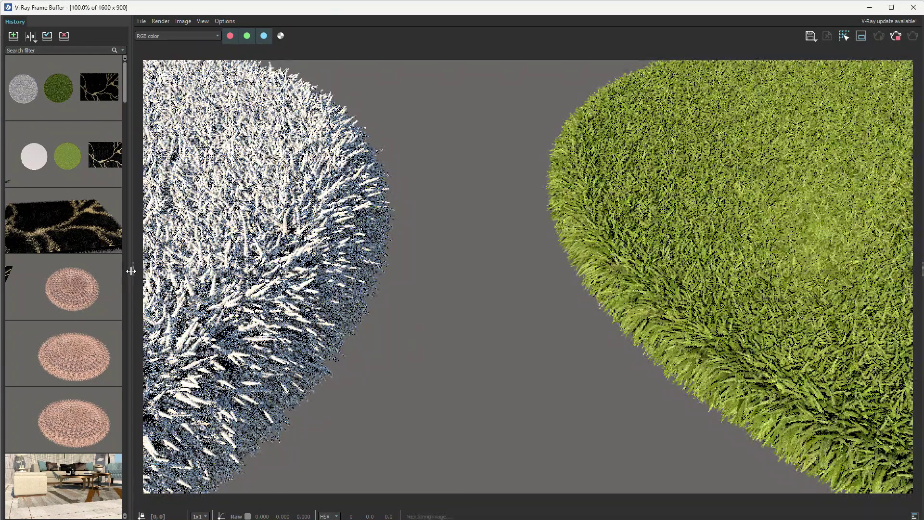
click(133, 270)
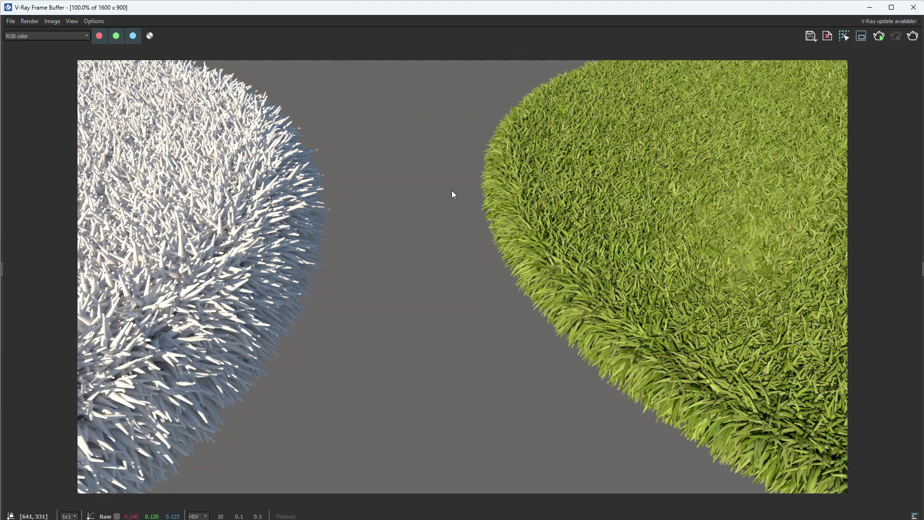
scroll(520, 201, up, 2)
scroll(512, 247, up, 2)
scroll(512, 248, down, 4)
- Thin the white disc's fur Thickness to 0.19 and re-render the view
click(913, 7)
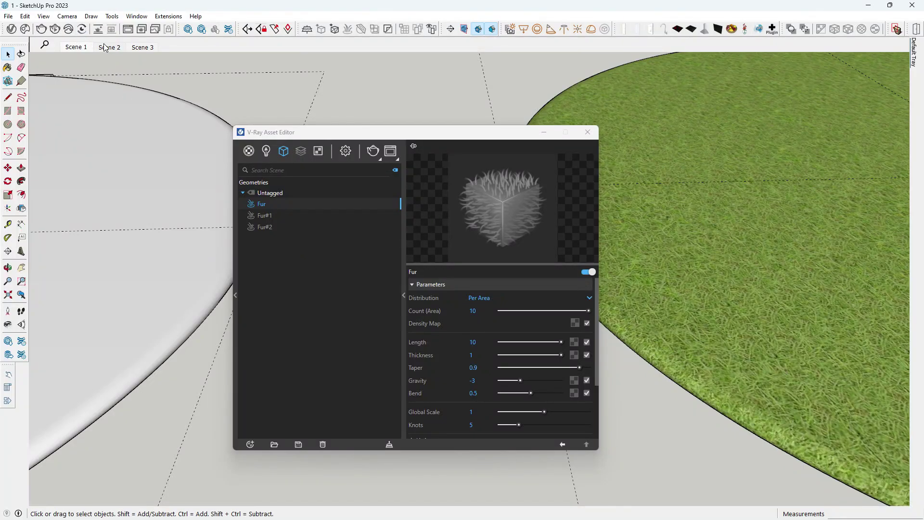
right_click(105, 47)
click(123, 78)
drag(560, 354, 513, 363)
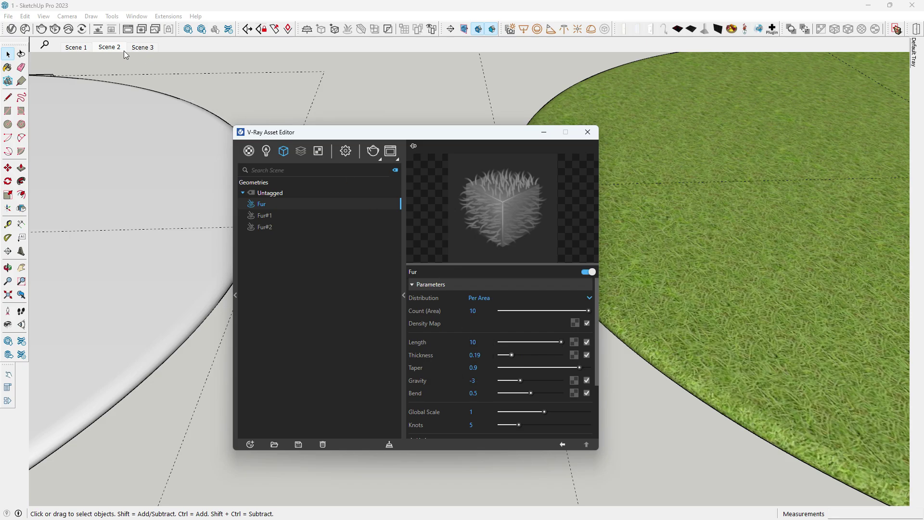
click(42, 29)
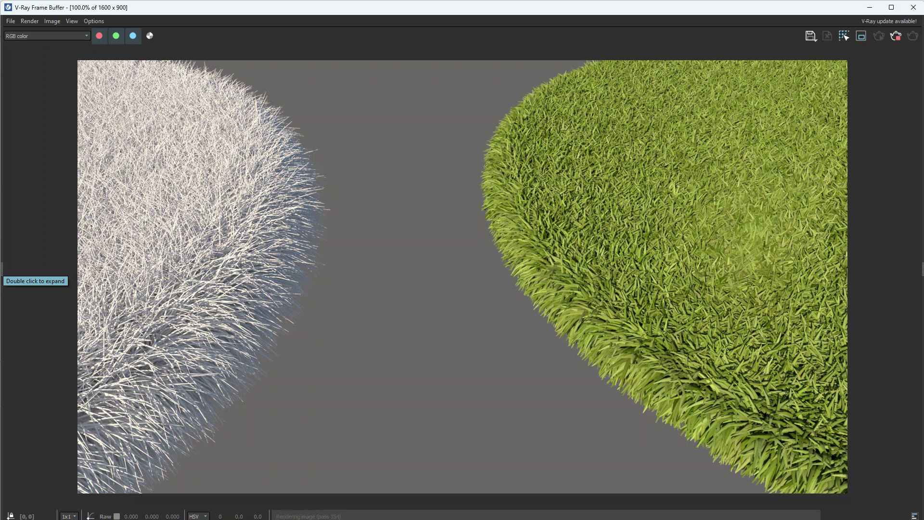
- A/B compare the finer-fur render against the previous spiky one, sweeping the split line
double_click(2, 270)
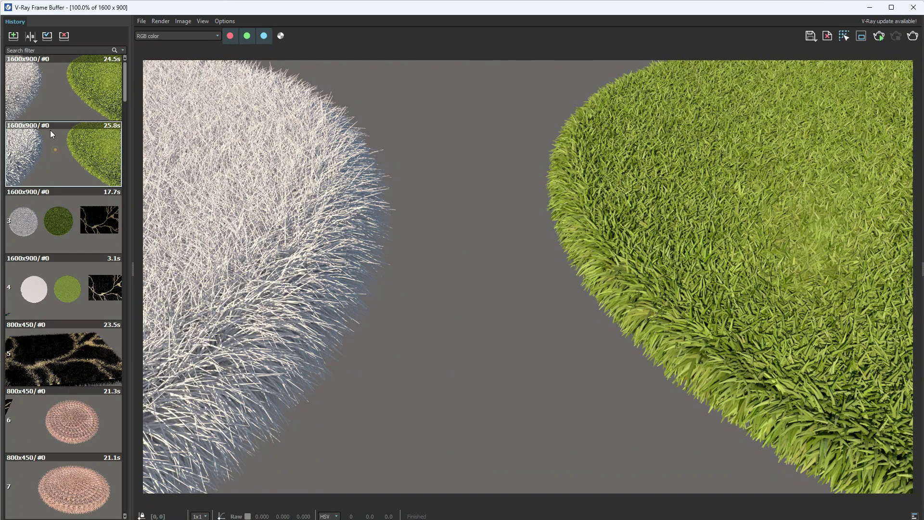
click(30, 36)
click(83, 159)
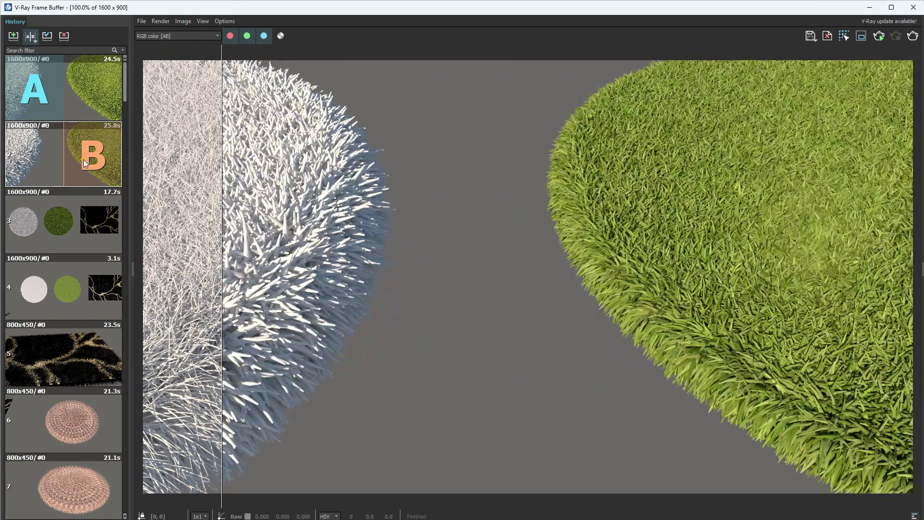
drag(221, 230, 275, 242)
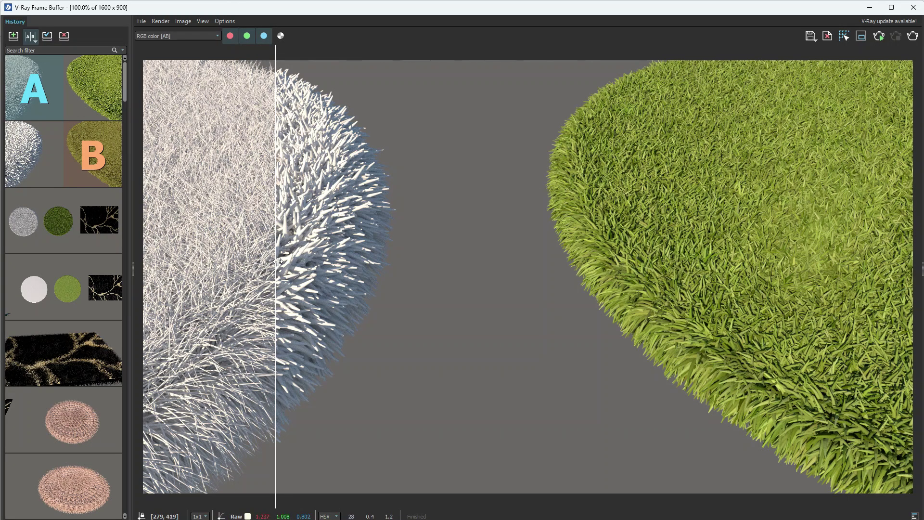
mouse_move(278, 261)
mouse_down()
mouse_move(652, 246)
mouse_move(239, 245)
mouse_move(333, 245)
mouse_up()
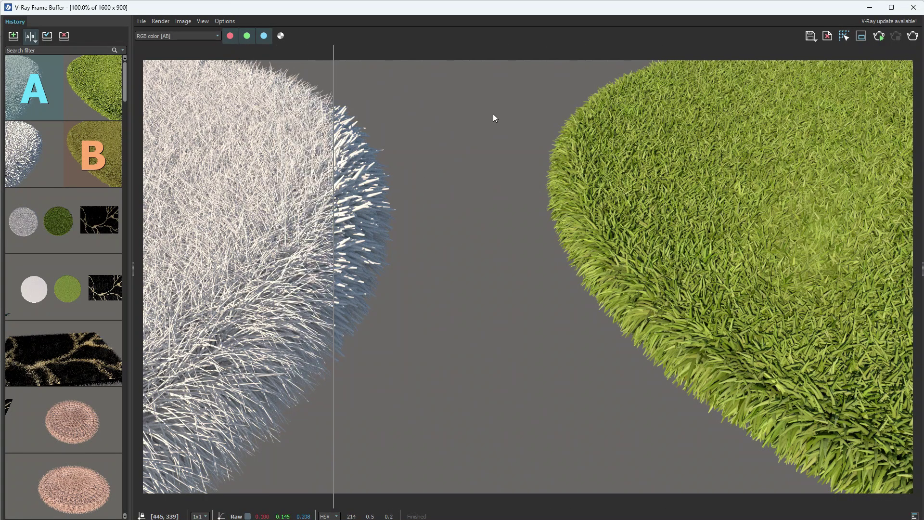
- Give the grass fur Fur#1 Length 10 and Thickness 0.19
click(913, 7)
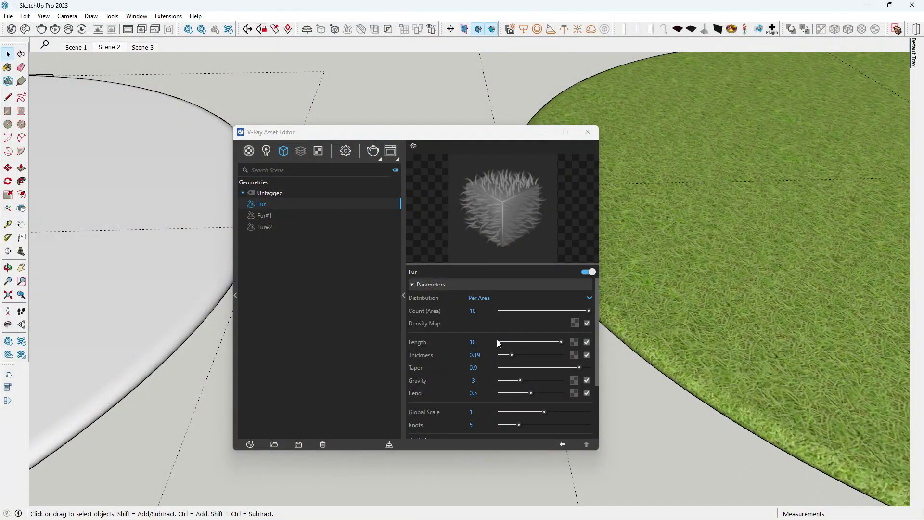
click(261, 215)
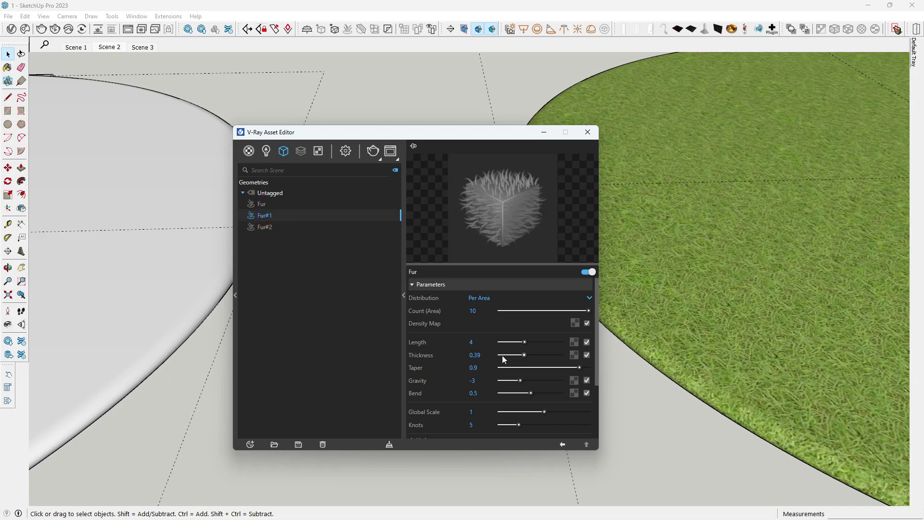
mouse_move(525, 356)
mouse_down()
mouse_move(504, 355)
mouse_move(577, 343)
mouse_up()
click(503, 355)
click(279, 203)
click(264, 215)
click(478, 355)
text(0.1)
click(372, 350)
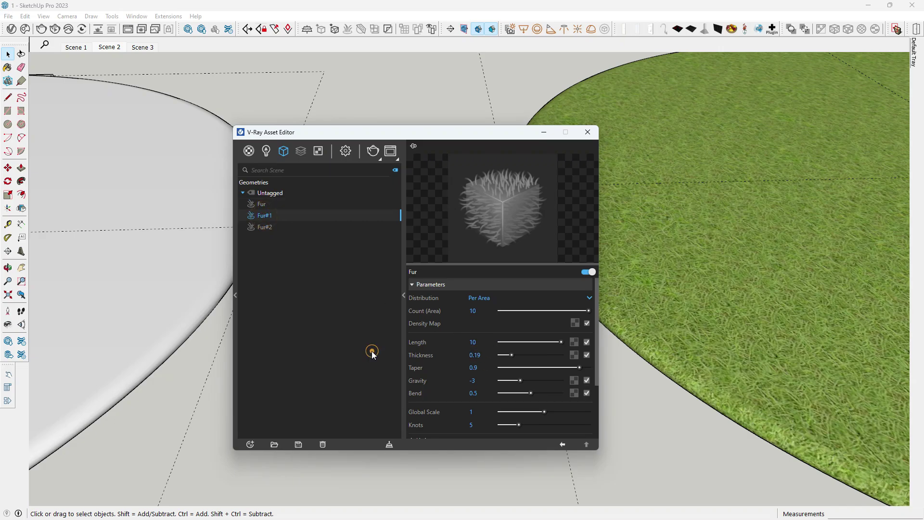
- Render the scene with the longer, wispier grass
click(41, 29)
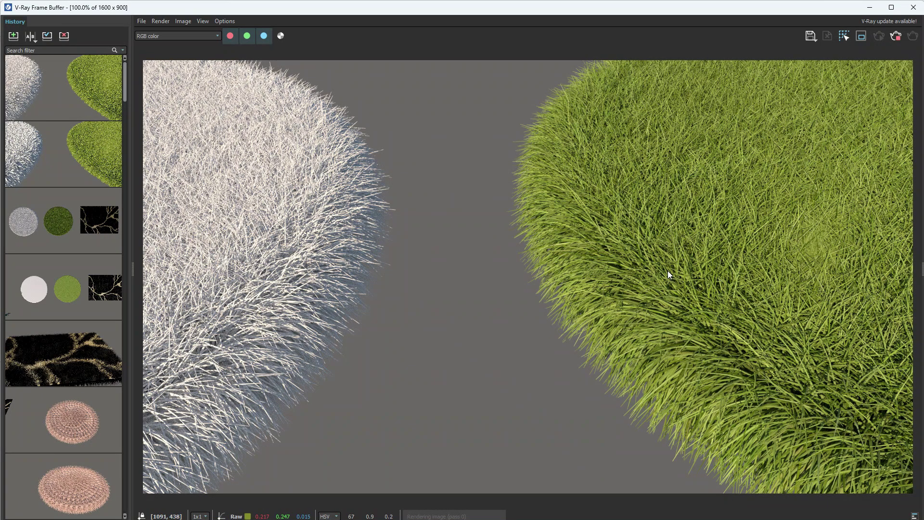
scroll(671, 282, up, 2)
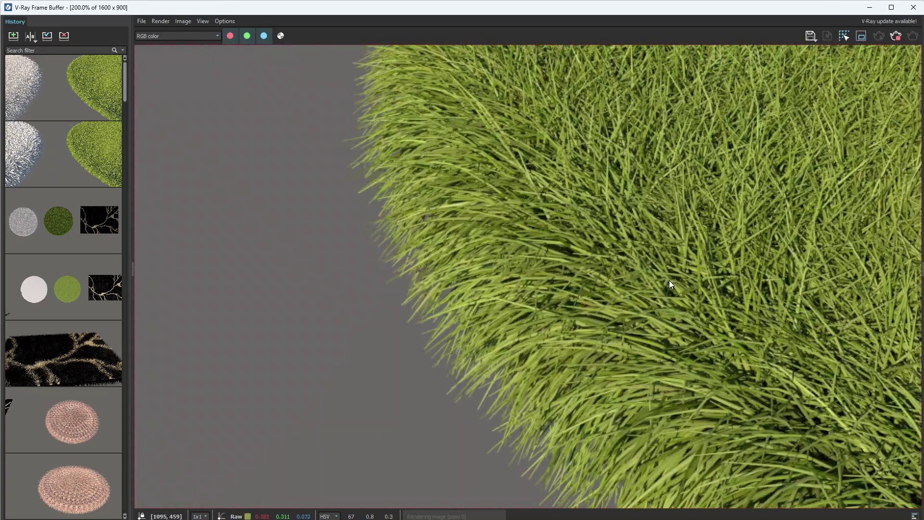
scroll(669, 280, down, 2)
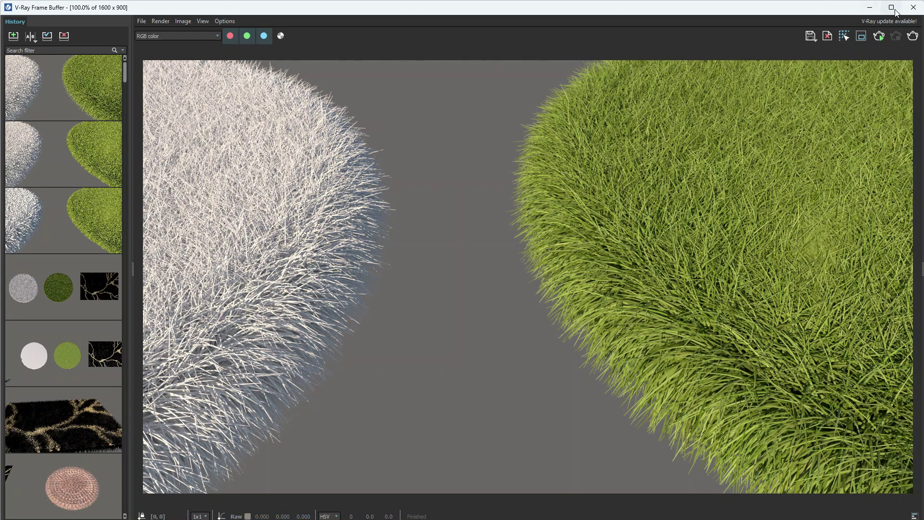
- Set the grass Fur#1 Gravity to 0
click(913, 8)
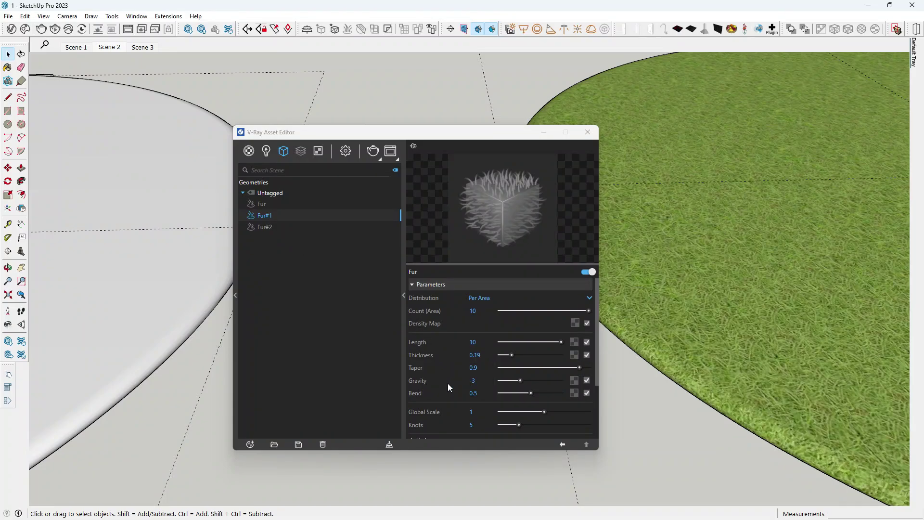
click(461, 382)
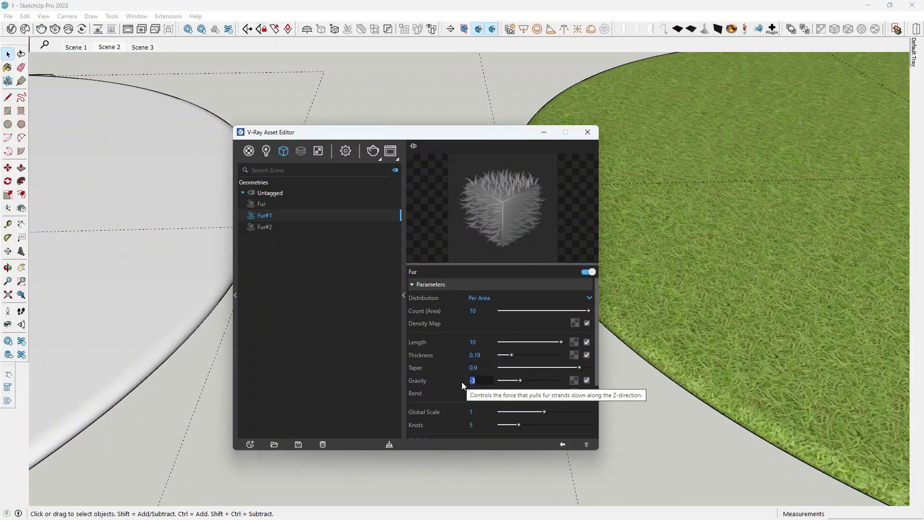
text(0)
key(Return)
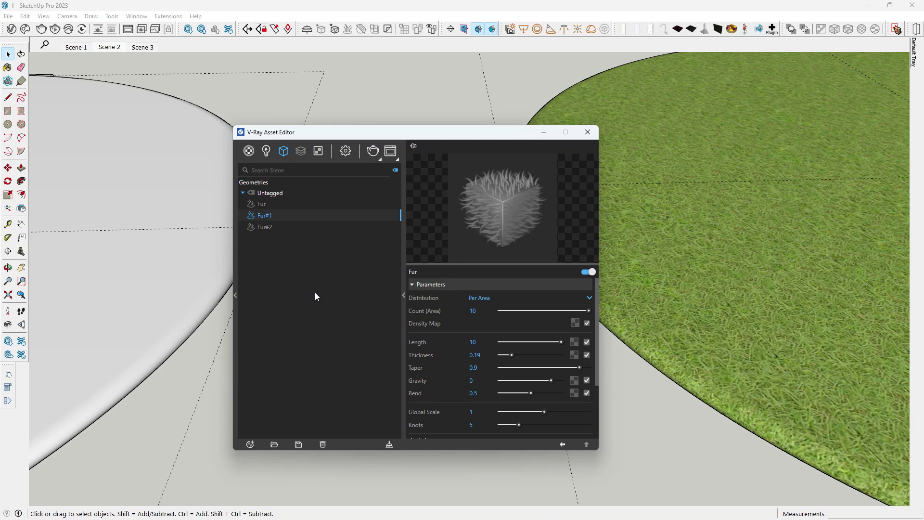
- Render and A/B compare the zero-gravity grass against the previous render
click(41, 28)
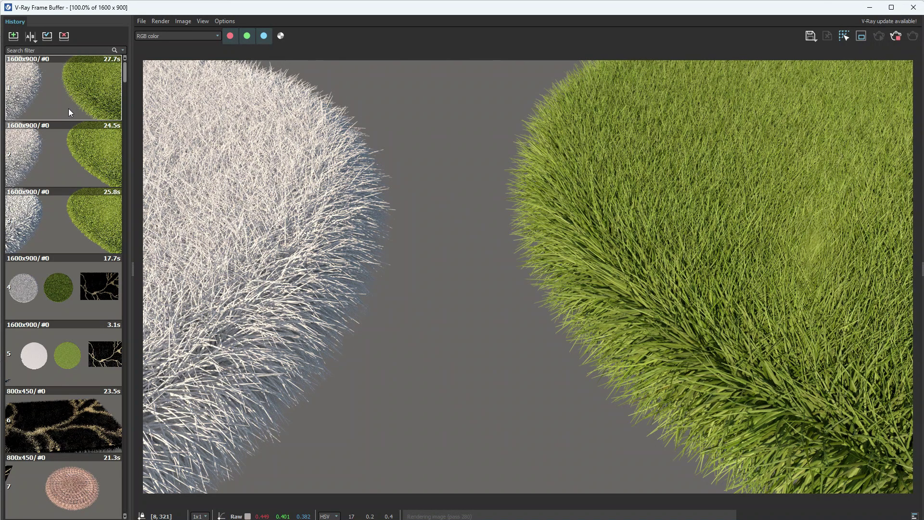
click(30, 36)
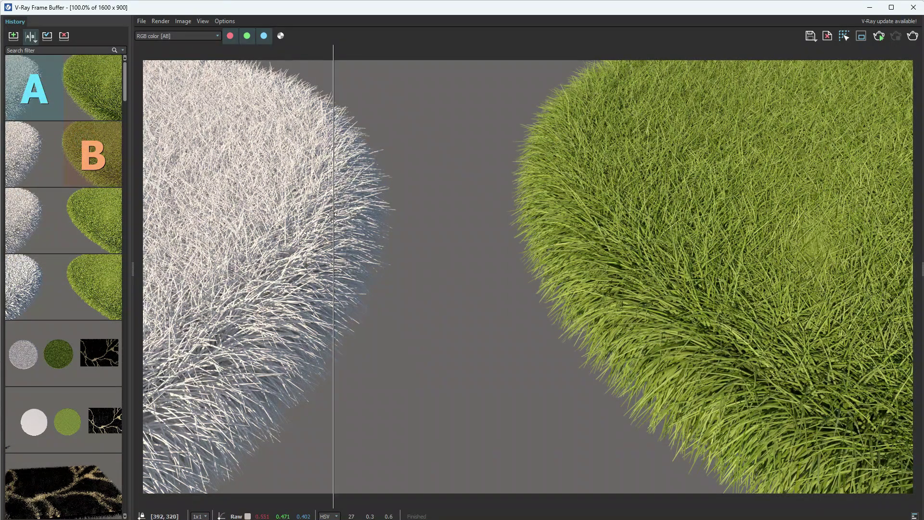
mouse_move(332, 213)
mouse_down()
mouse_move(663, 265)
mouse_move(769, 295)
mouse_move(645, 280)
mouse_move(754, 274)
mouse_move(288, 260)
mouse_move(178, 247)
mouse_move(379, 243)
mouse_move(645, 288)
mouse_move(784, 299)
mouse_move(711, 306)
mouse_move(821, 304)
mouse_move(670, 298)
mouse_move(732, 294)
mouse_up()
- Set Fur#1 Gravity to 9.2 and render the scene
click(913, 7)
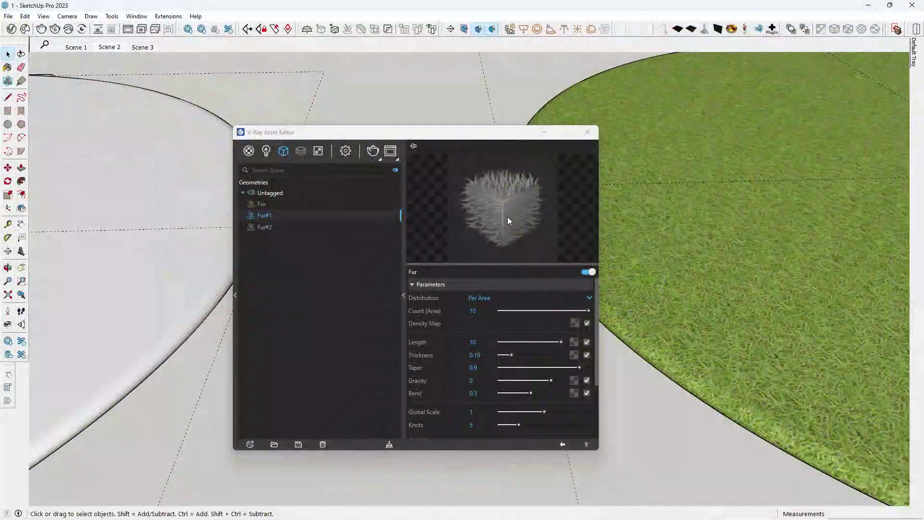
click(479, 381)
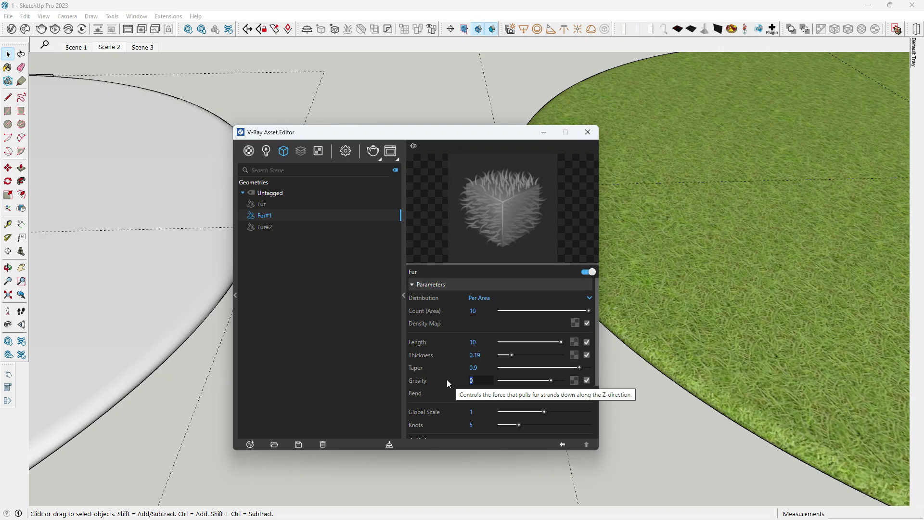
text(9.2)
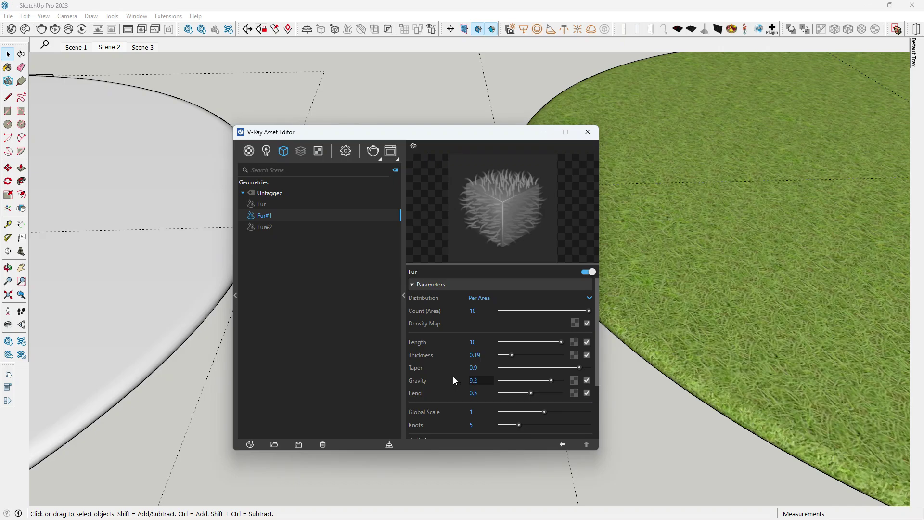
key(Return)
click(372, 151)
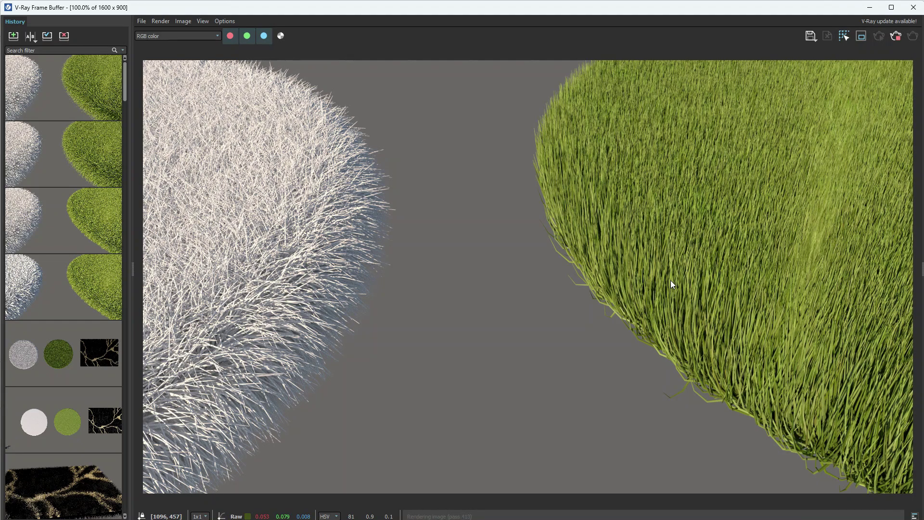
- A/B compare the newest gravity 9.2 render against the previous render
click(71, 90)
click(30, 36)
click(68, 83)
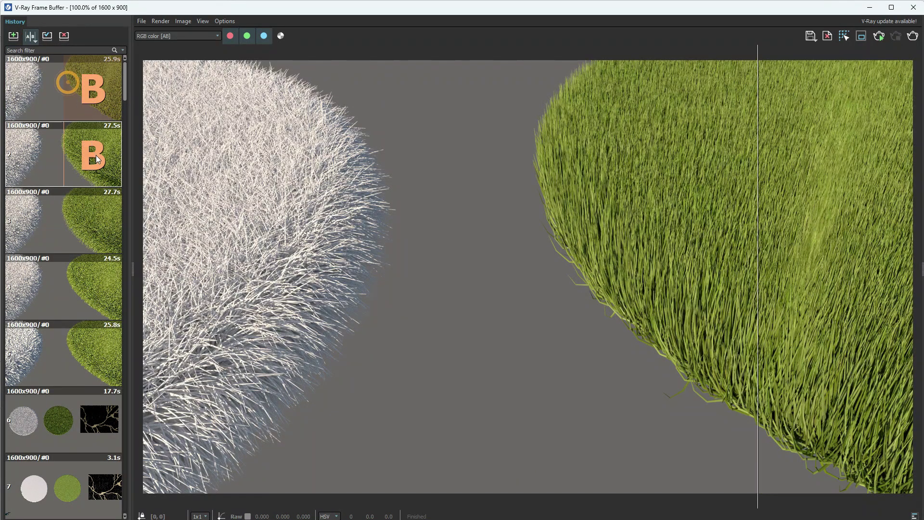
click(101, 155)
click(49, 93)
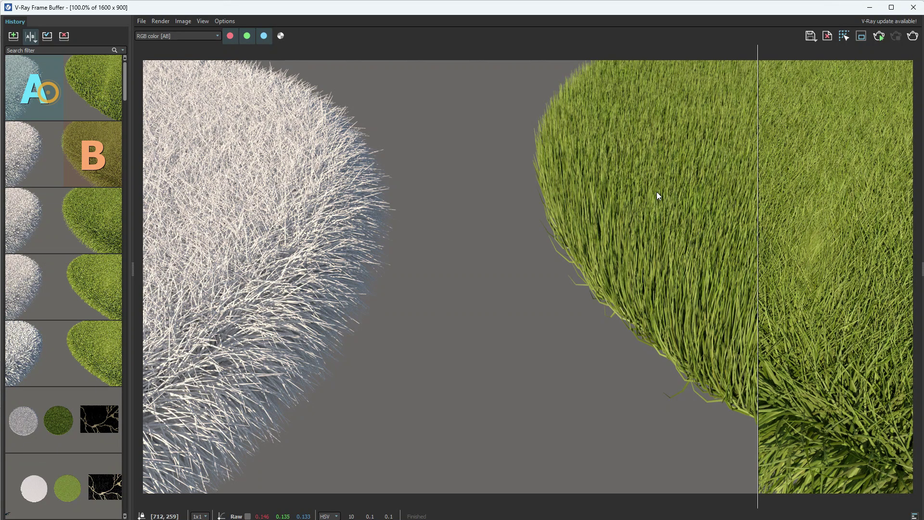
mouse_move(756, 224)
mouse_down()
mouse_move(565, 225)
mouse_move(507, 216)
mouse_move(711, 221)
mouse_move(448, 212)
mouse_move(773, 227)
mouse_move(266, 231)
mouse_move(806, 242)
mouse_move(563, 239)
mouse_up()
- Set Fur#1 Gravity to -3 and close the Asset Editor
click(911, 9)
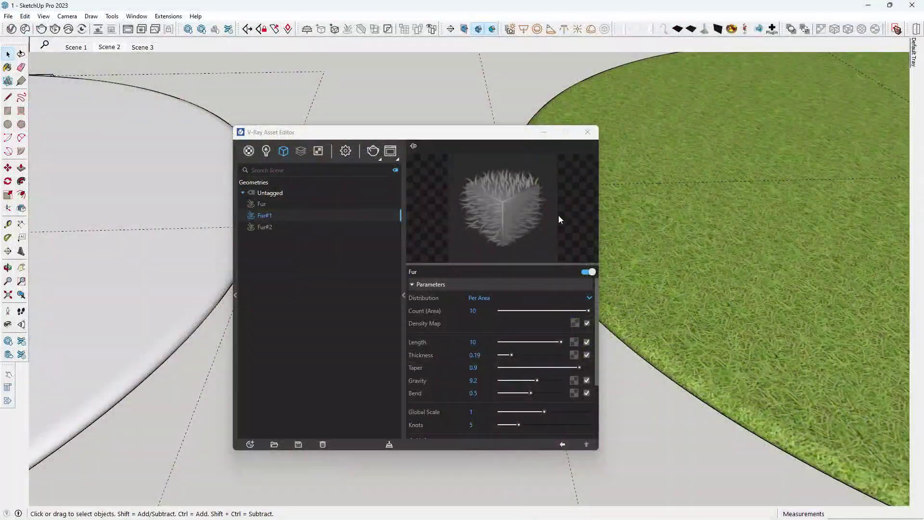
click(476, 380)
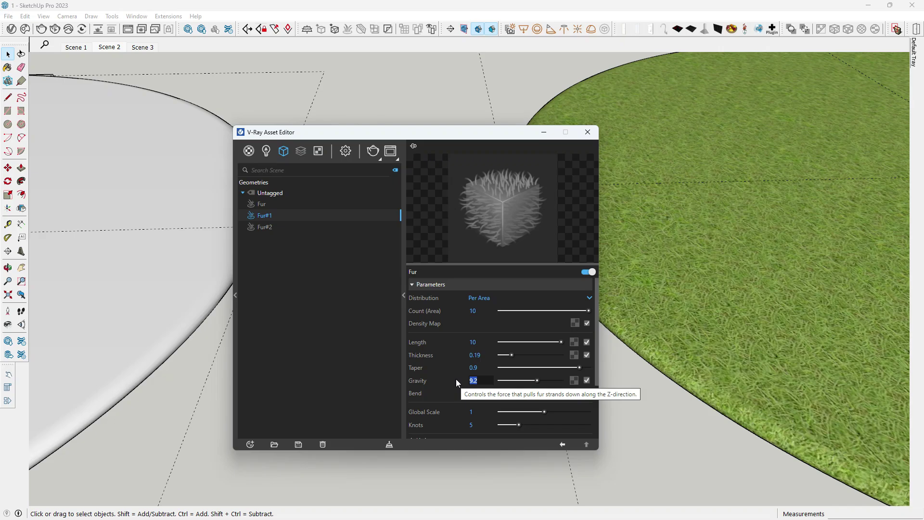
key(BackSpace)
text(-3)
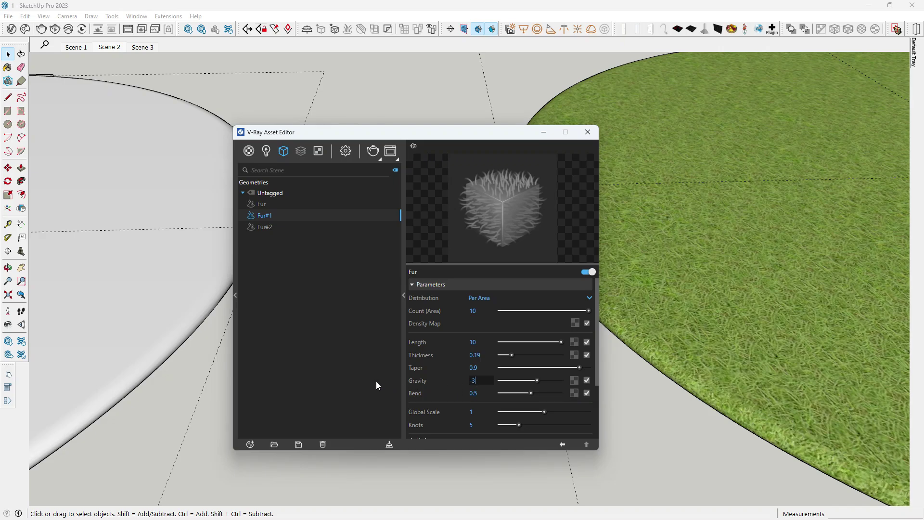
click(337, 310)
click(587, 132)
- Zoom and orbit around the grass disc and marble slab
scroll(337, 265, down, 5)
scroll(332, 298, down, 4)
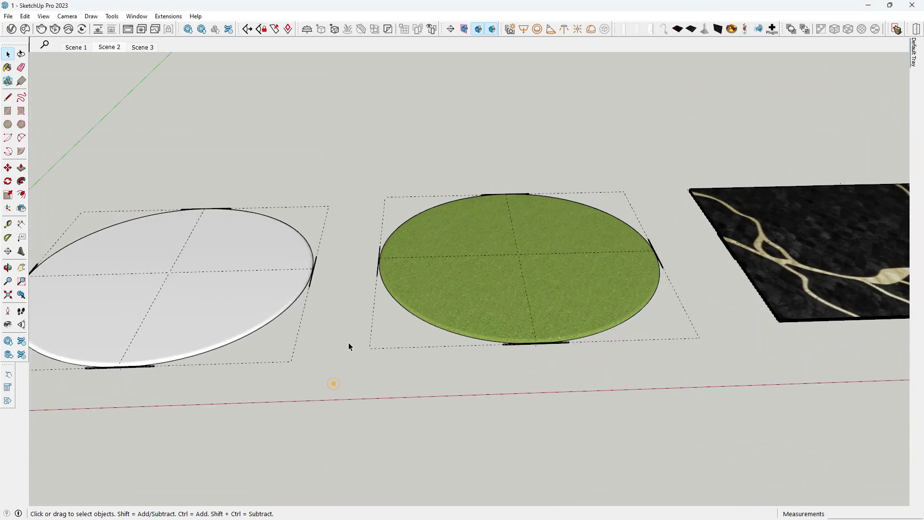
scroll(366, 344, down, 3)
scroll(345, 371, up, 1)
scroll(468, 307, up, 2)
scroll(460, 339, up, 3)
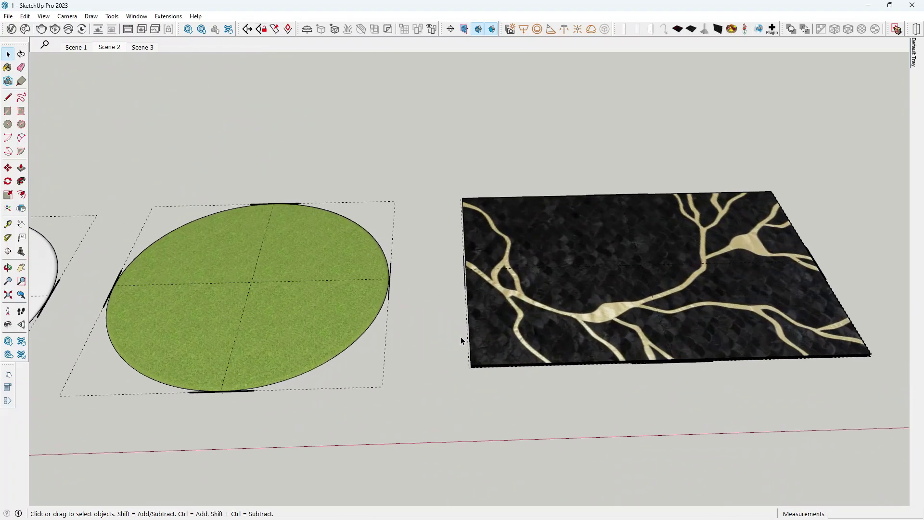
scroll(385, 310, up, 2)
scroll(384, 310, down, 2)
scroll(491, 282, up, 3)
scroll(332, 349, up, 2)
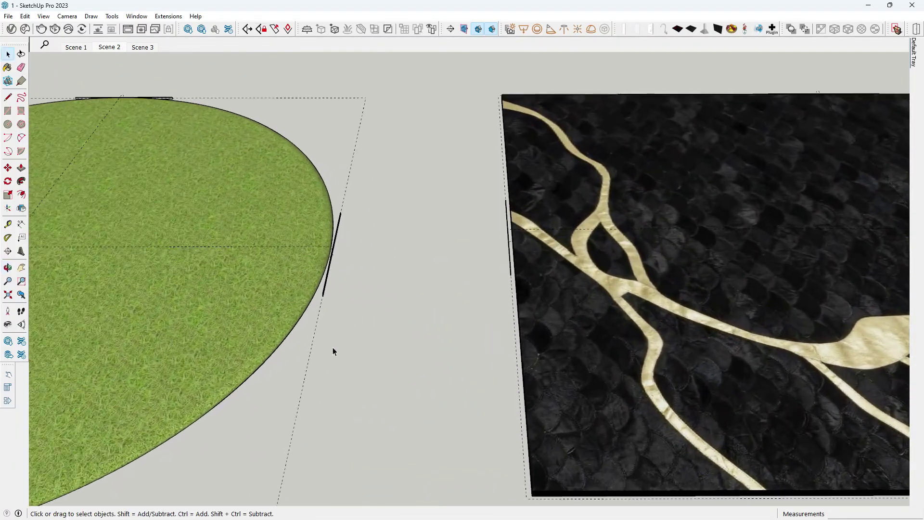
scroll(486, 310, down, 3)
scroll(486, 310, up, 2)
scroll(486, 310, down, 2)
middle_drag(486, 309, 602, 276)
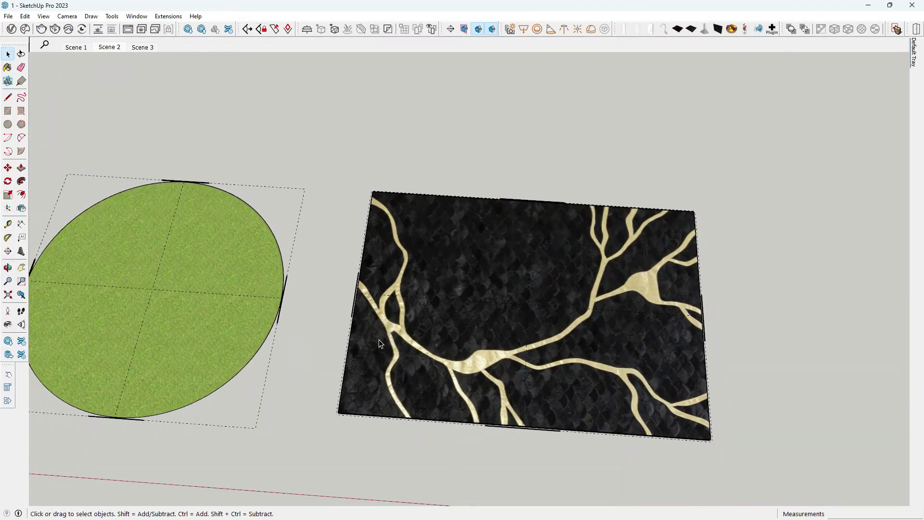
scroll(511, 273, down, 2)
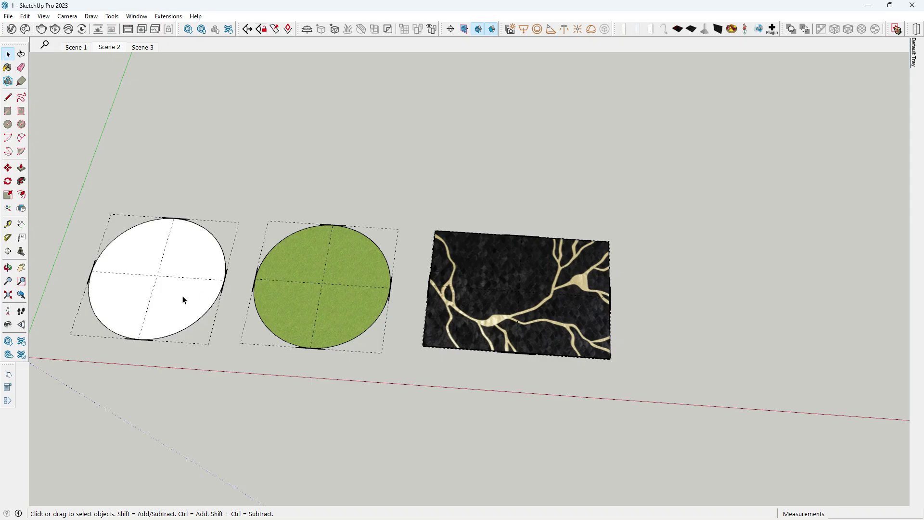
scroll(512, 328, up, 1)
scroll(712, 303, up, 2)
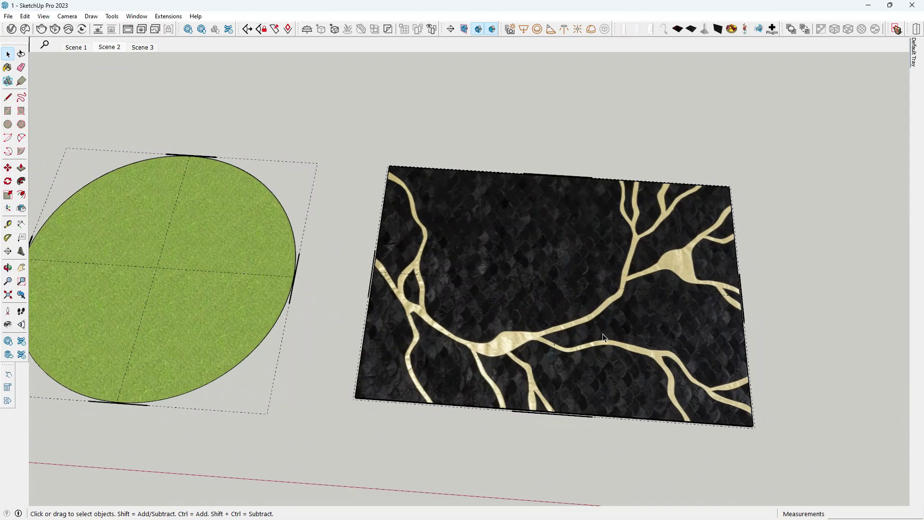
scroll(649, 327, up, 2)
scroll(649, 328, down, 1)
- Orbit down to a low close-up of disc and slab, then open Scene 3's menu
middle_drag(487, 312, 741, 264)
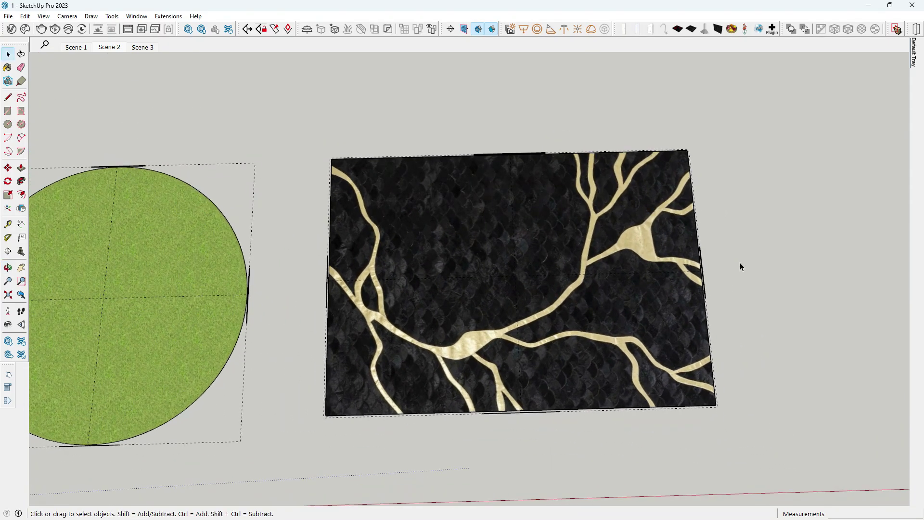
scroll(609, 268, up, 1)
scroll(407, 241, down, 1)
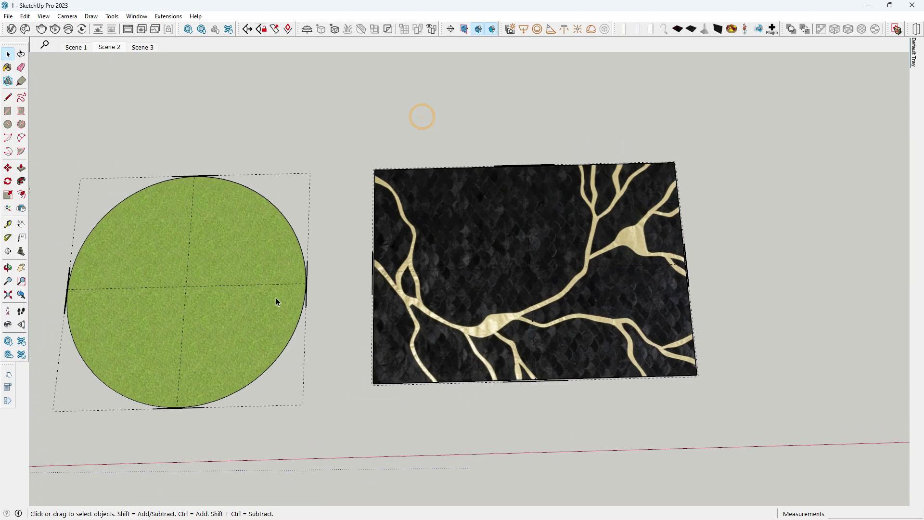
scroll(356, 341, up, 2)
middle_drag(356, 341, 388, 136)
scroll(270, 324, up, 2)
scroll(337, 305, up, 1)
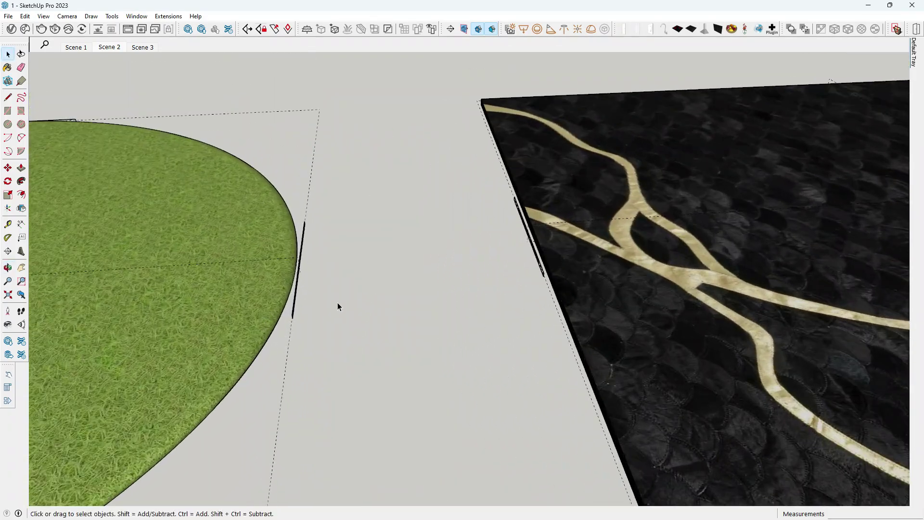
middle_drag(337, 305, 363, 238)
key(space)
scroll(417, 190, down, 1)
scroll(394, 173, up, 2)
scroll(403, 281, down, 1)
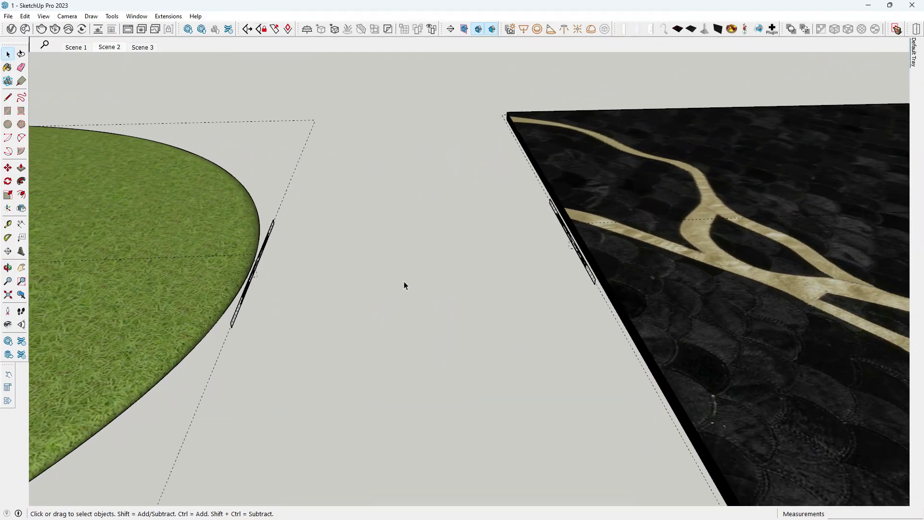
mouse_move(403, 281)
middle_down()
mouse_move(332, 290)
mouse_move(394, 295)
middle_up()
scroll(433, 298, down, 1)
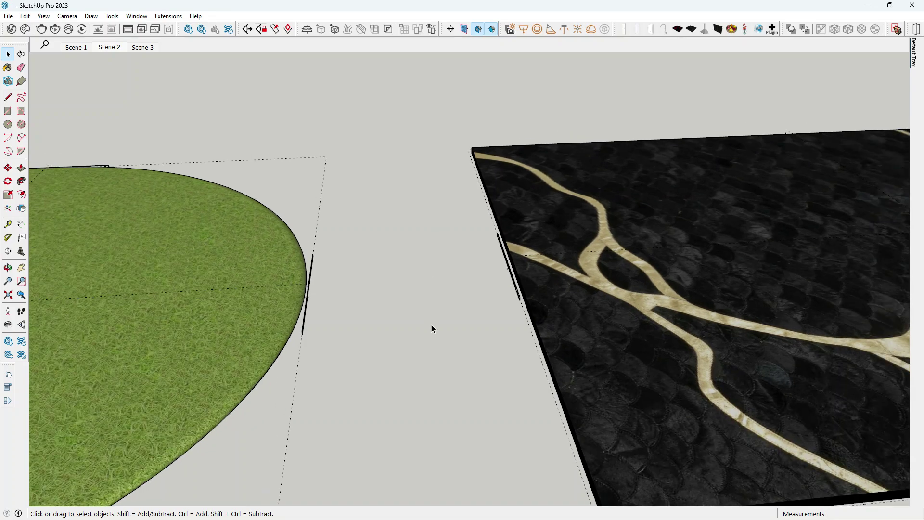
scroll(298, 190, up, 1)
right_click(138, 49)
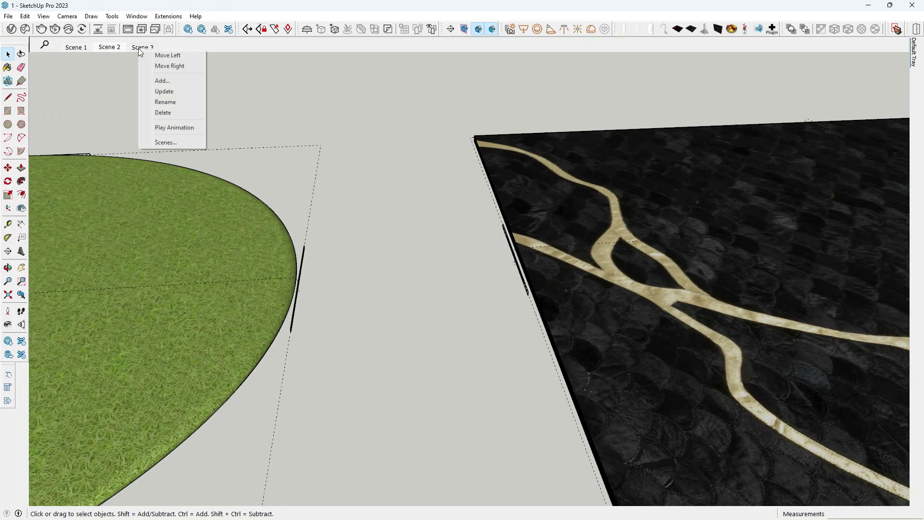
- Update Scene 3 with the current view and select Fur#2 in the asset list
click(170, 92)
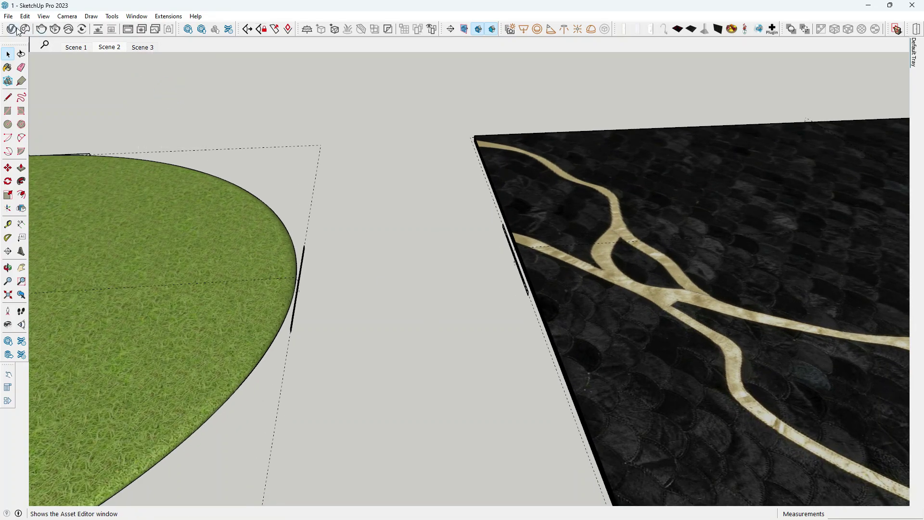
click(11, 29)
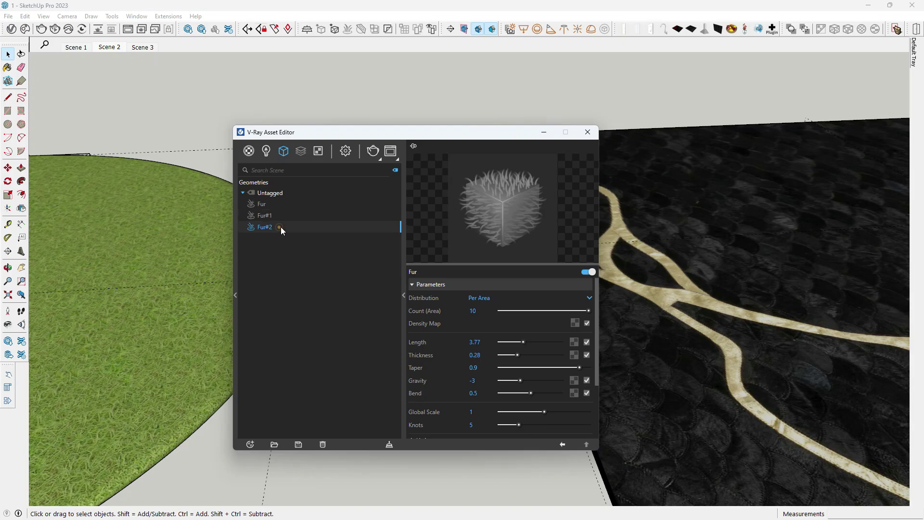
click(281, 226)
- Set Fur#2 Length to 10 and Thickness to 0.19
mouse_move(523, 342)
mouse_down()
mouse_move(560, 341)
mouse_move(488, 354)
mouse_up()
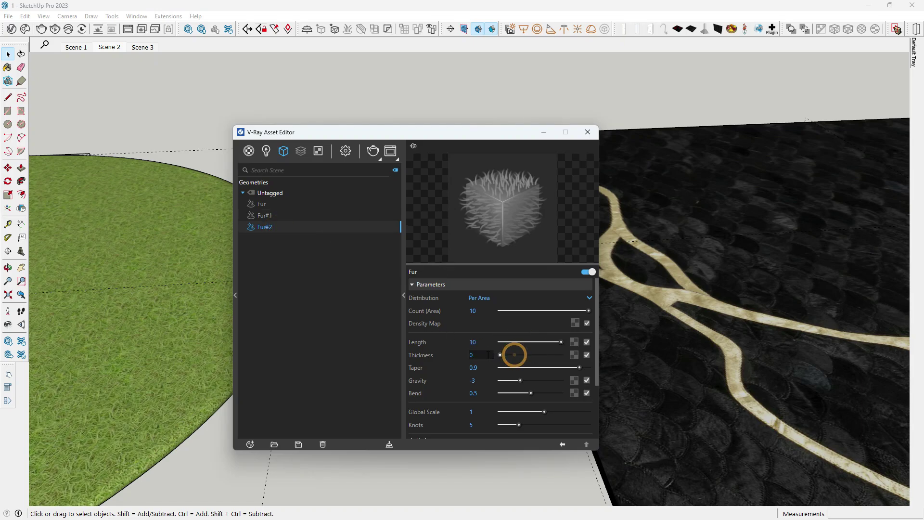
click(486, 355)
text(.19)
key(Return)
click(377, 356)
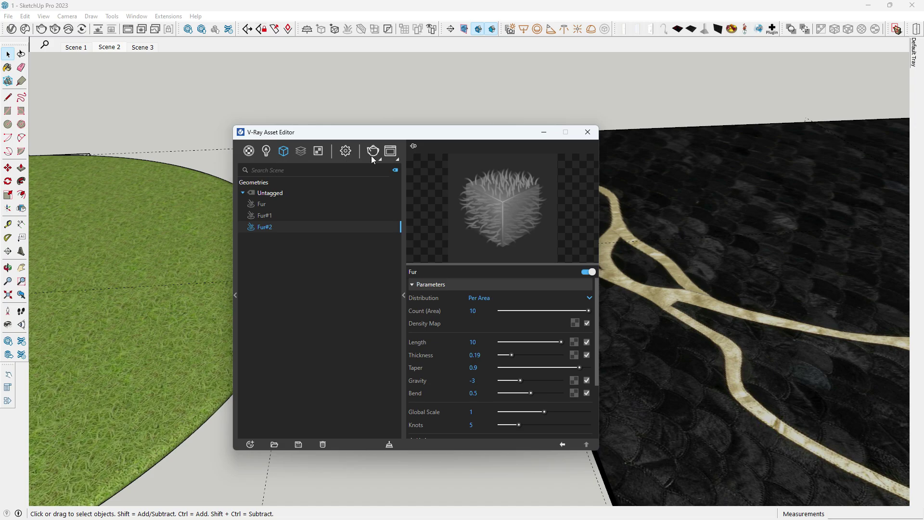
click(269, 214)
- Render the long-fur grass and marble scene, review it, and close the Frame Buffer
click(373, 153)
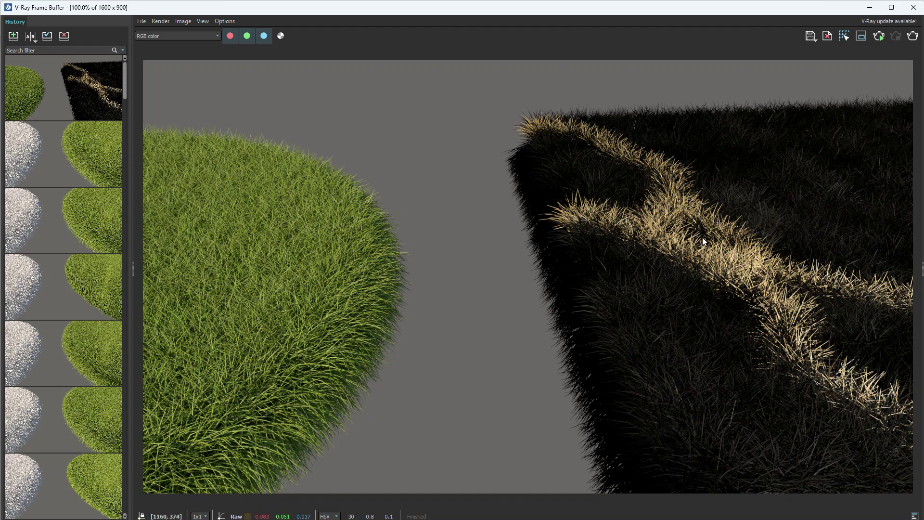
scroll(756, 267, up, 1)
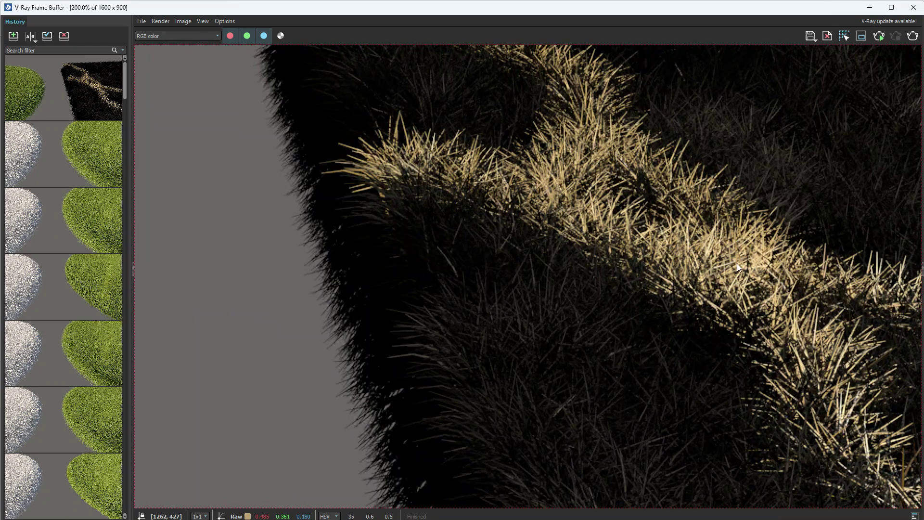
scroll(686, 268, down, 1)
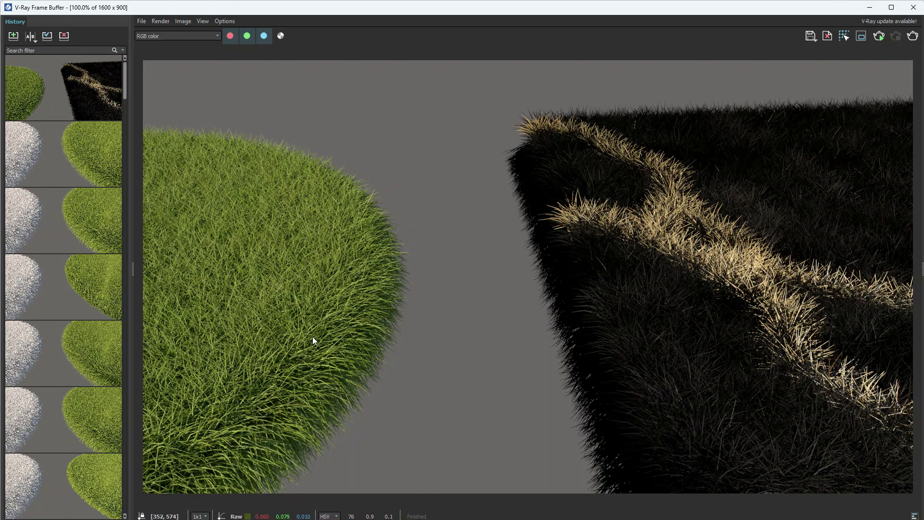
scroll(313, 341, down, 1)
scroll(404, 334, up, 1)
click(912, 7)
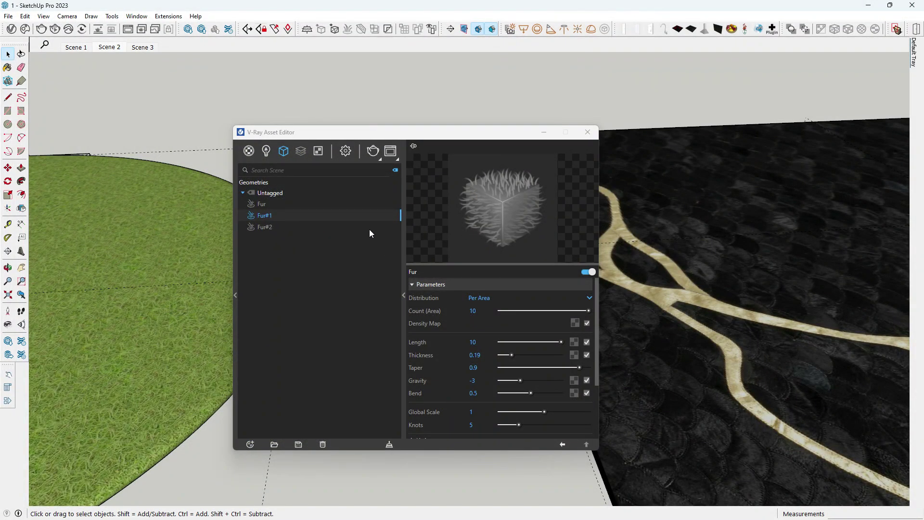
- Shorten Fur#1 to Length 2 and test-render the scene
click(515, 342)
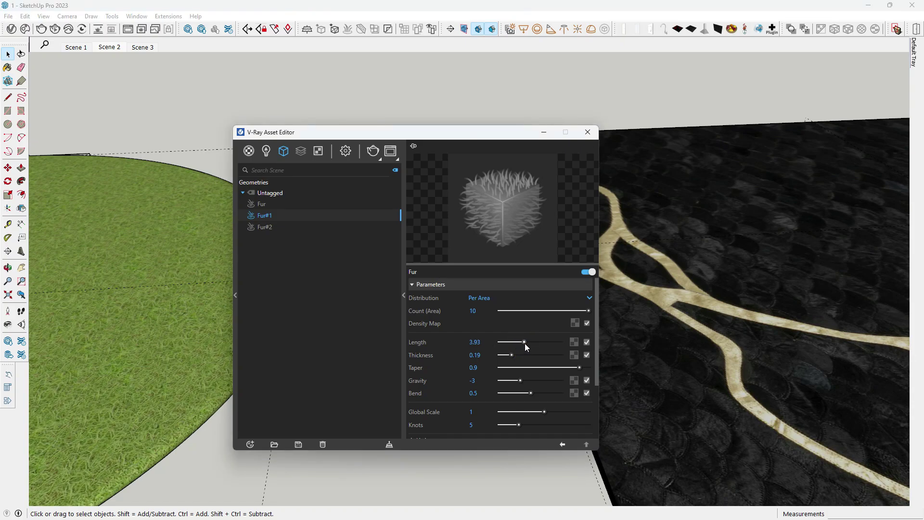
drag(524, 343, 511, 342)
double_click(470, 343)
text(2)
click(339, 348)
click(371, 153)
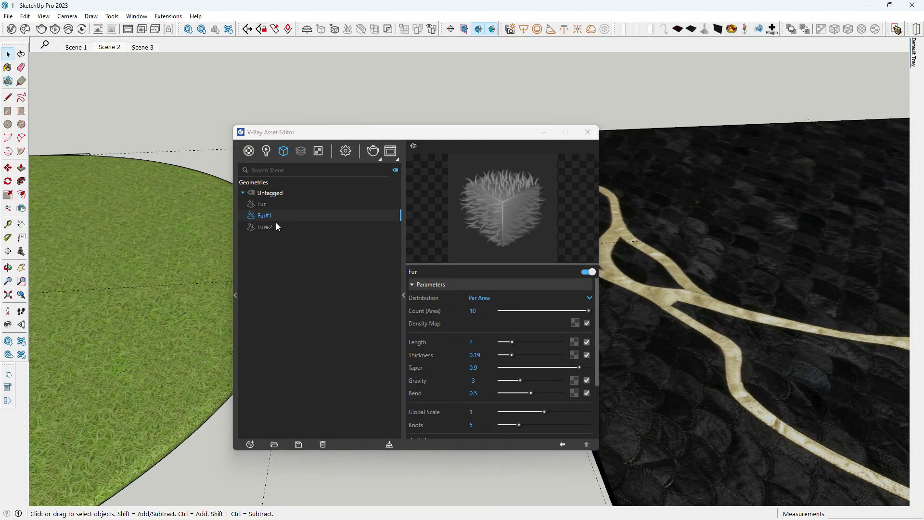
- Shorten the marble slab's Fur#2 to Length 2
click(276, 224)
drag(520, 344, 510, 344)
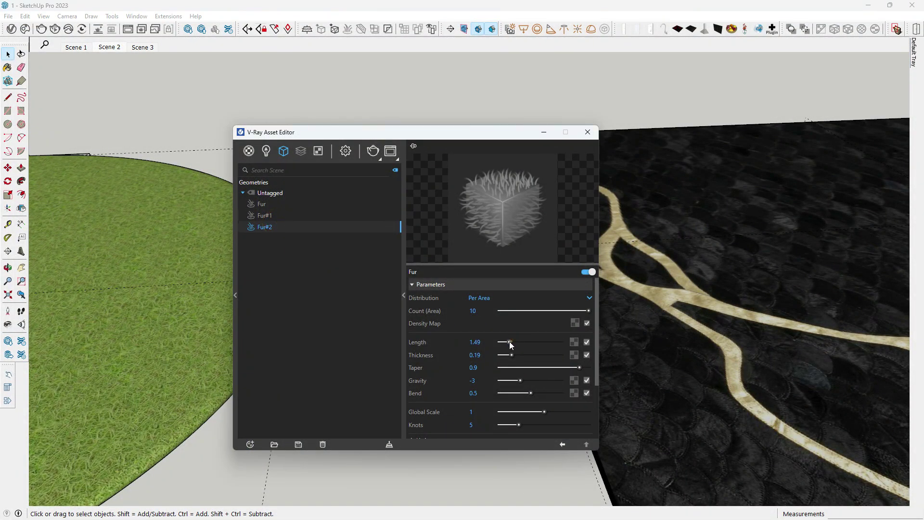
double_click(463, 340)
text(2)
click(344, 364)
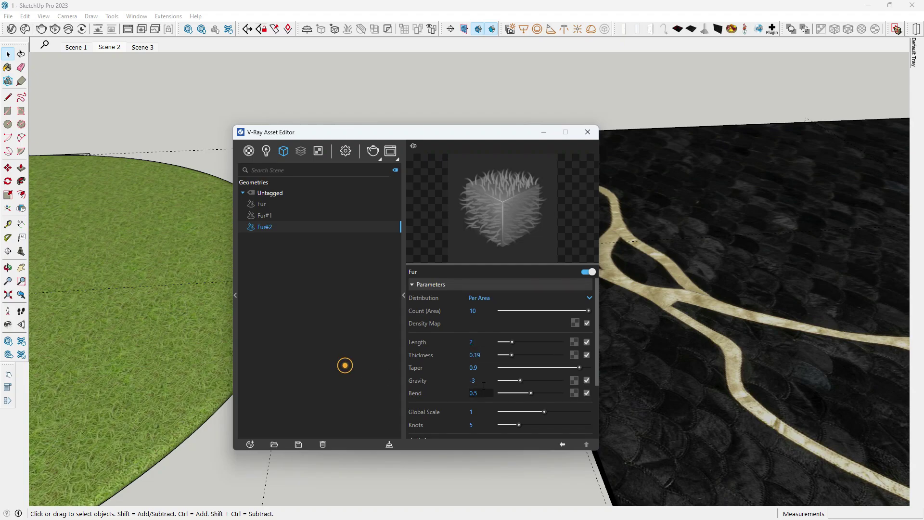
- Render the short-fur scene, A/B-compare it with the earlier long-fur render, then reopen Fur settings
click(42, 30)
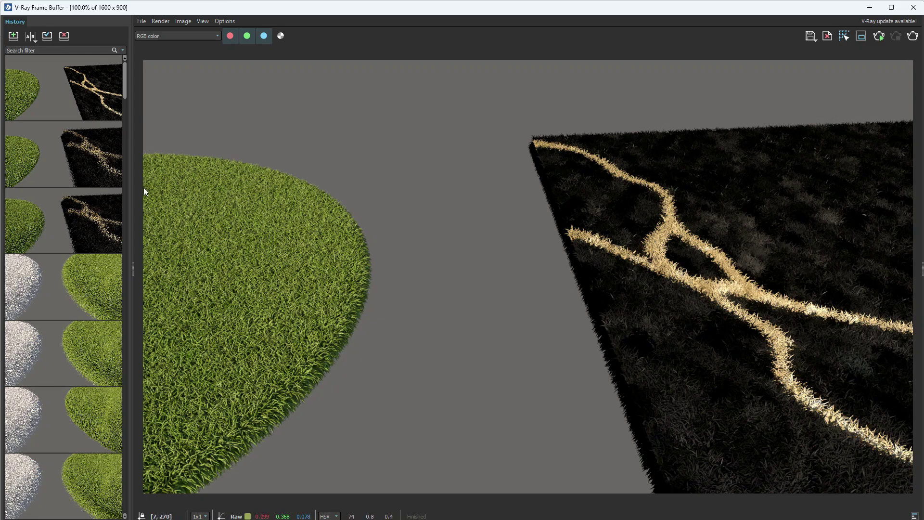
click(82, 210)
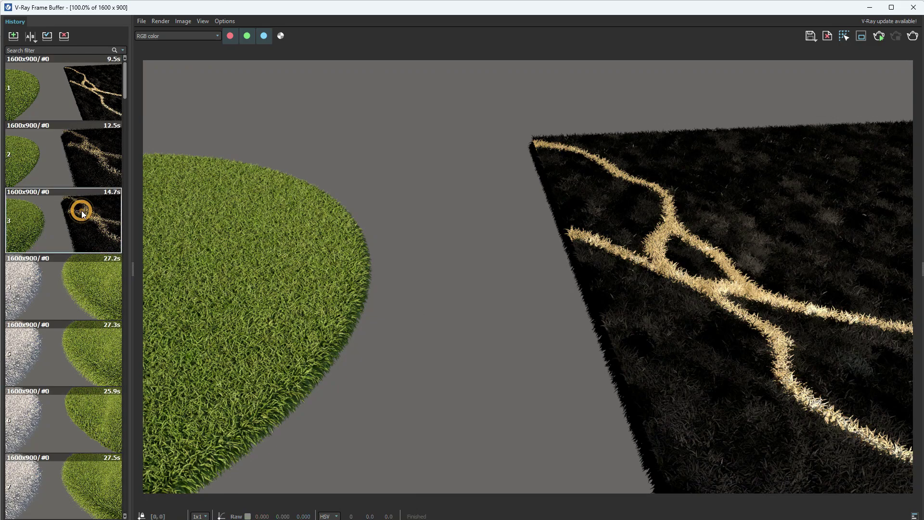
click(29, 35)
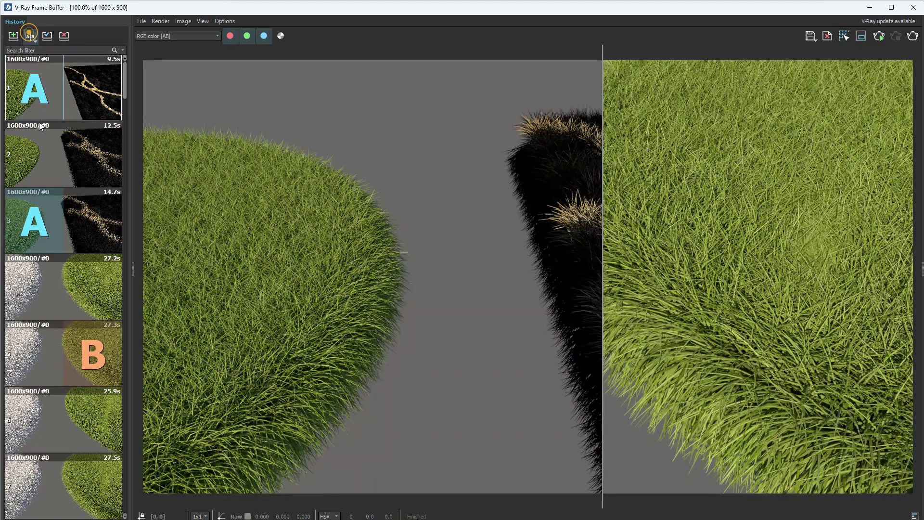
click(96, 79)
mouse_move(602, 228)
mouse_down()
mouse_move(542, 218)
mouse_move(590, 241)
mouse_move(552, 239)
mouse_up()
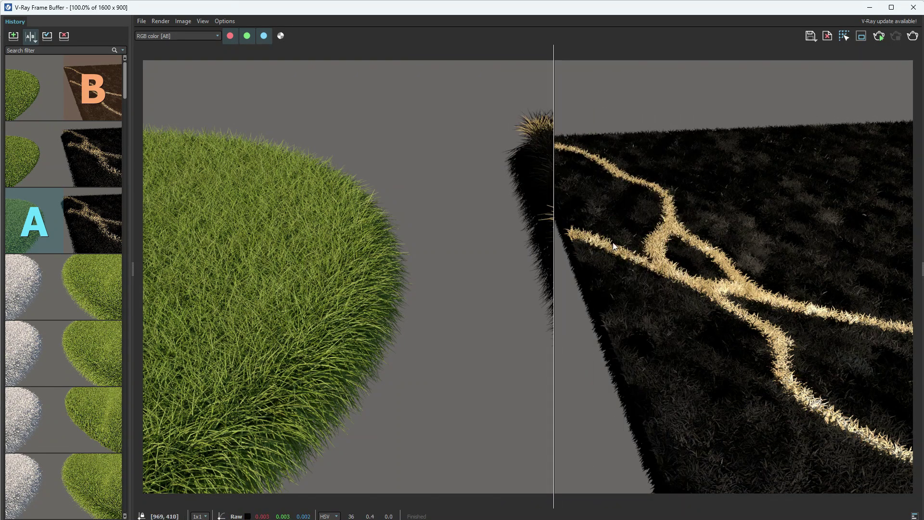
drag(556, 324, 140, 333)
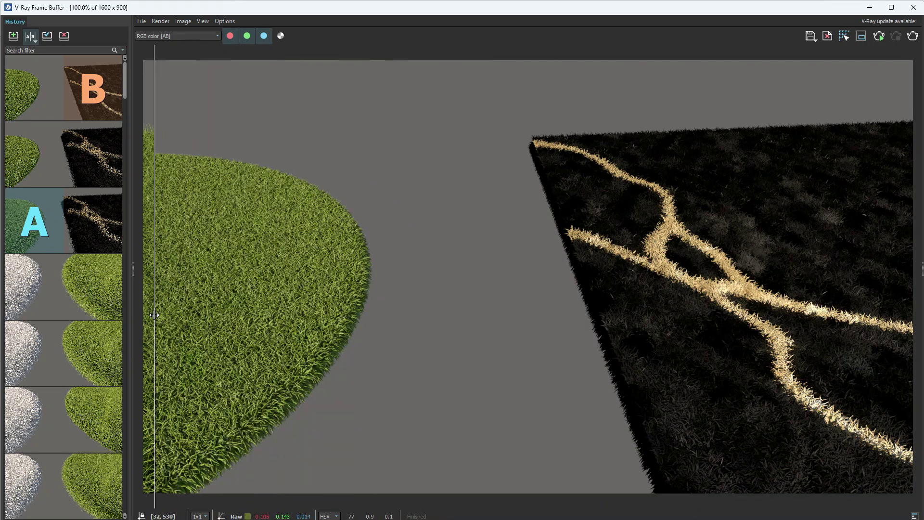
click(269, 204)
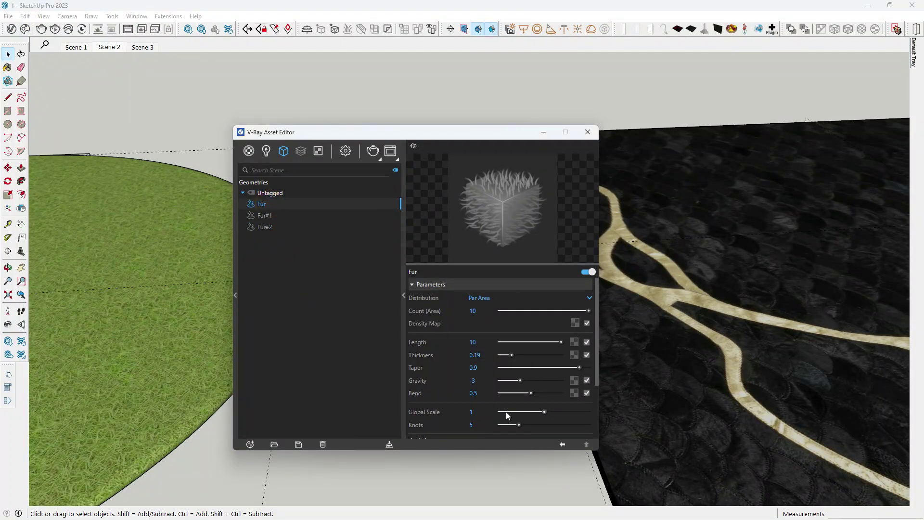
- Enable a custom material on the Fur and assign it 'carpet'
scroll(506, 409, down, 3)
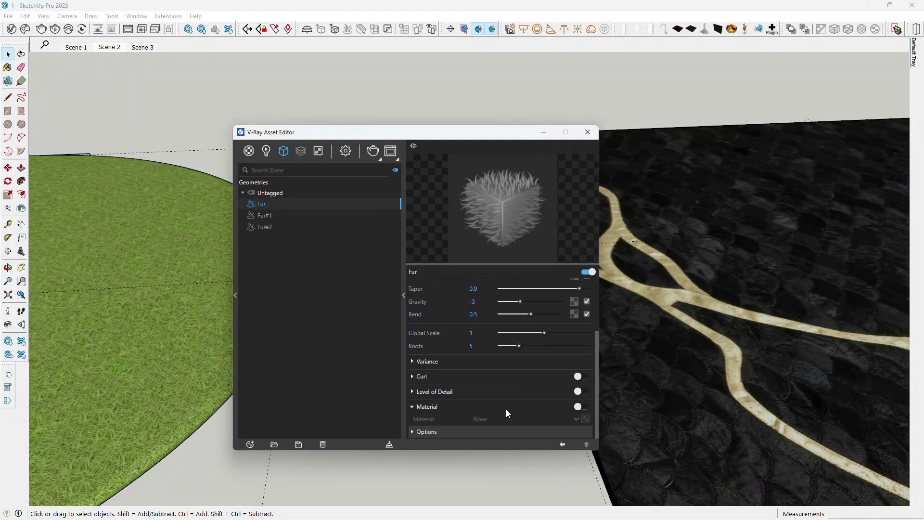
click(578, 408)
click(576, 420)
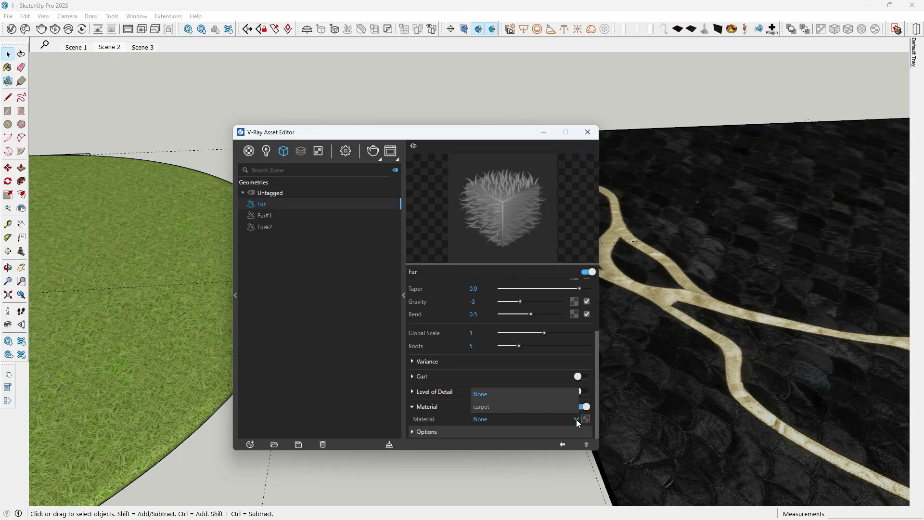
click(551, 408)
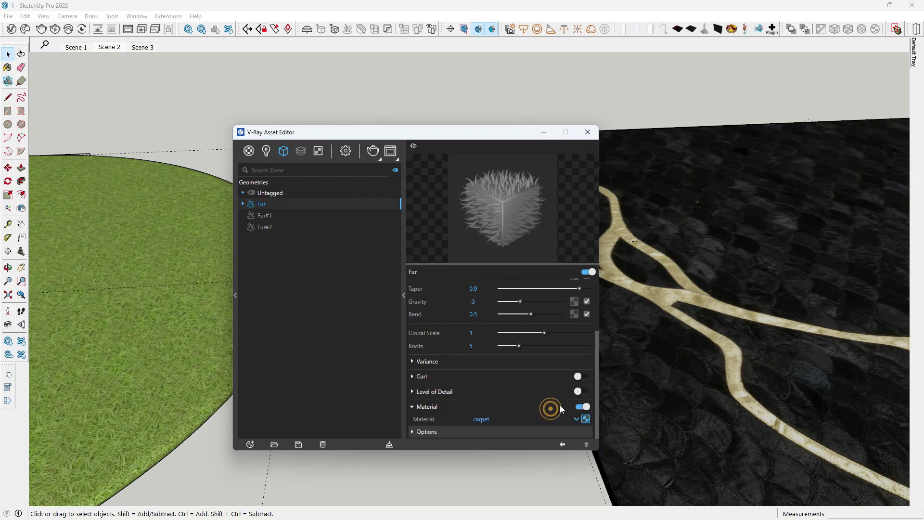
- Render the scene with the dark teal carpet fur, then close the Frame Buffer
scroll(653, 298, down, 3)
scroll(652, 299, down, 3)
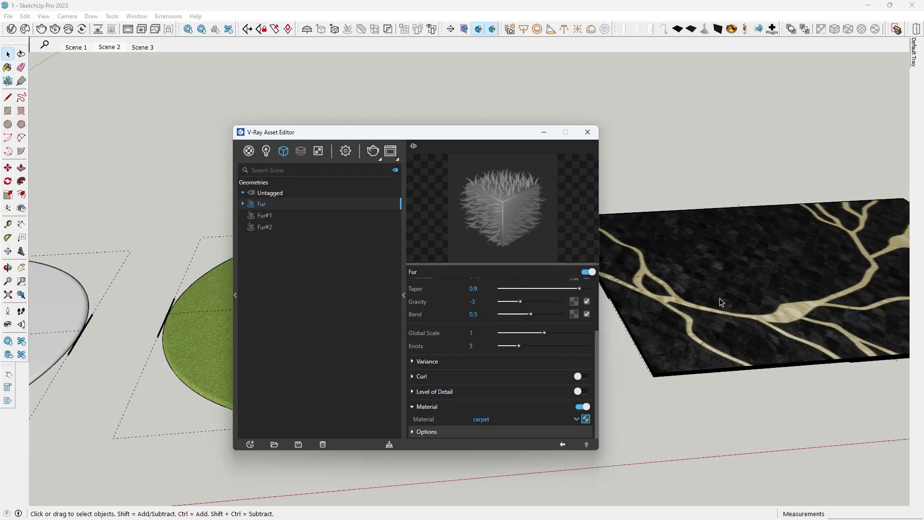
scroll(653, 298, down, 3)
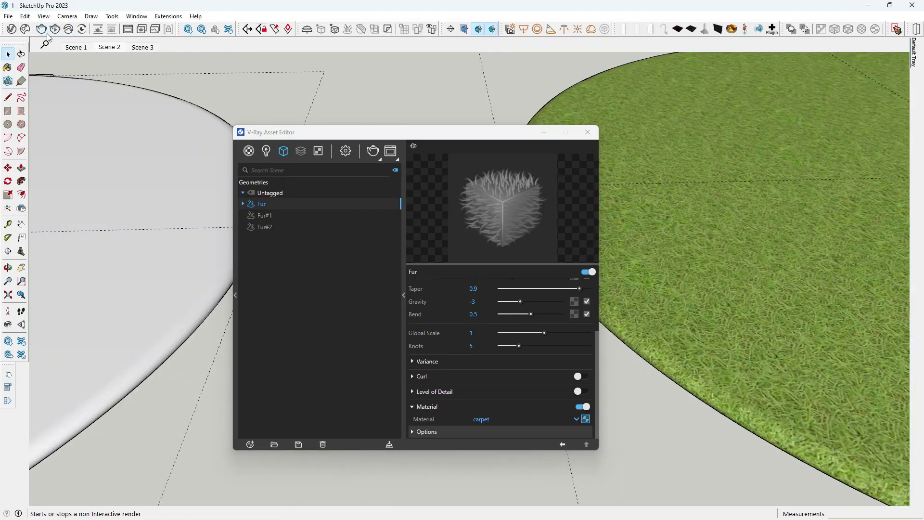
click(464, 29)
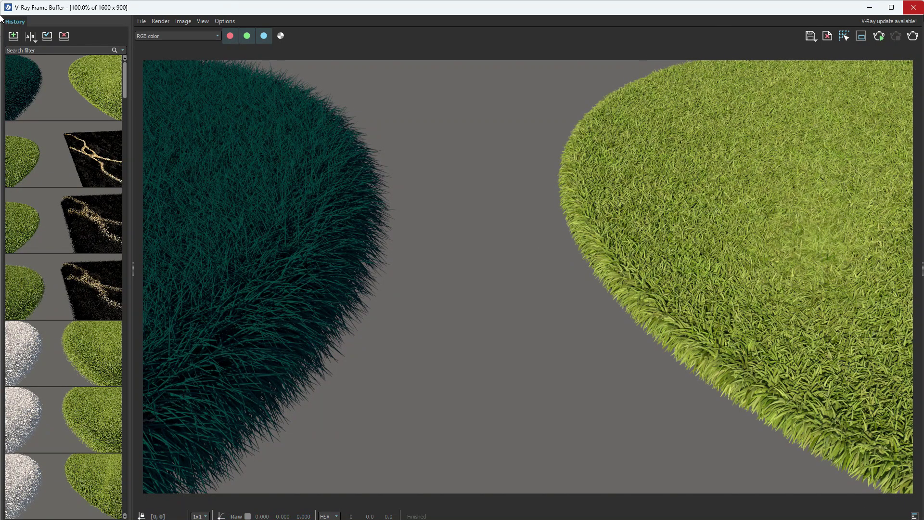
click(914, 8)
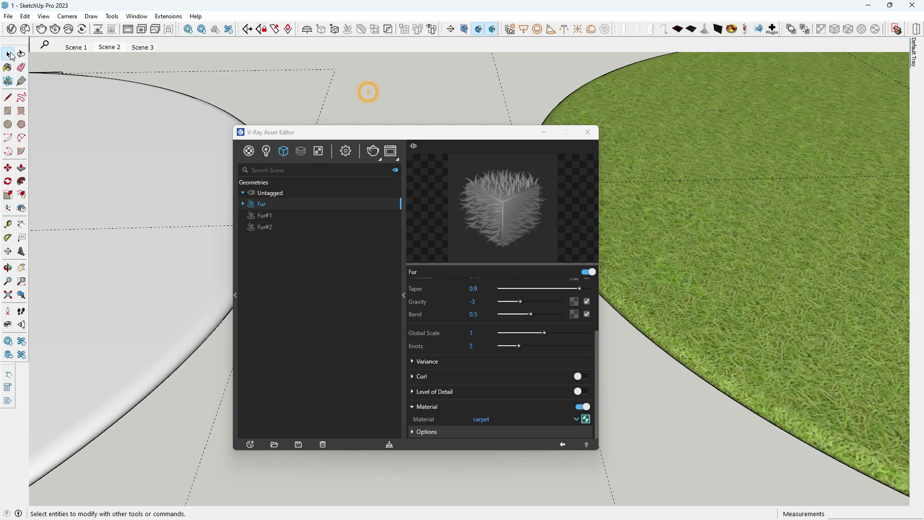
- Replace the carpet material's diffuse bitmap with the teal velvet image from New folder
click(249, 151)
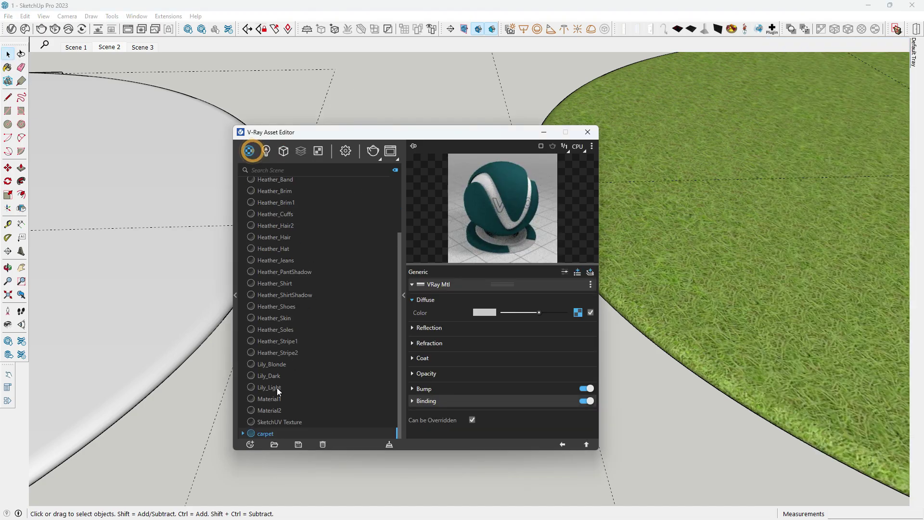
click(578, 313)
click(593, 297)
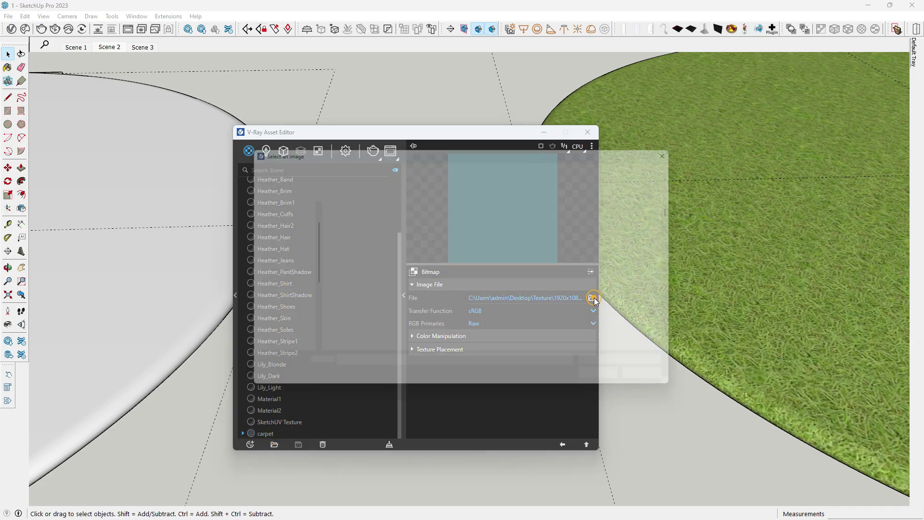
scroll(476, 293, down, 2)
scroll(477, 293, down, 2)
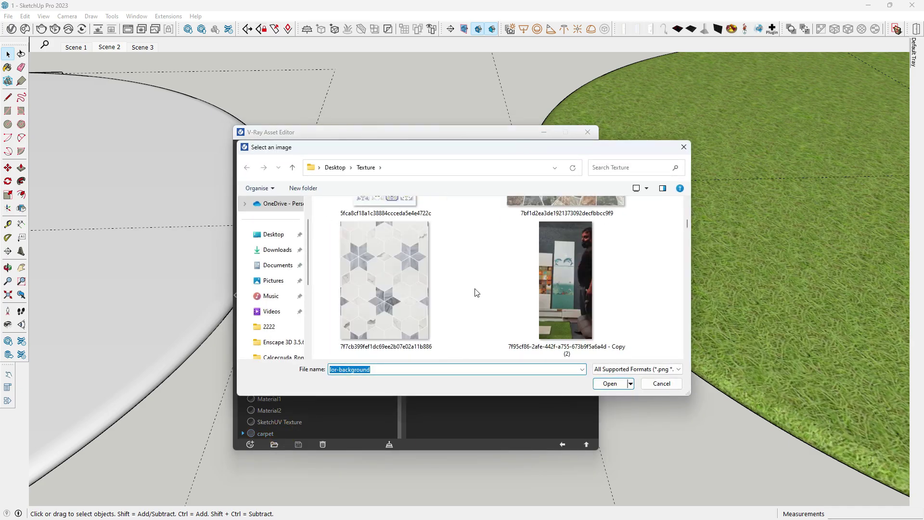
scroll(476, 293, down, 2)
scroll(476, 293, down, 2)
scroll(477, 292, down, 2)
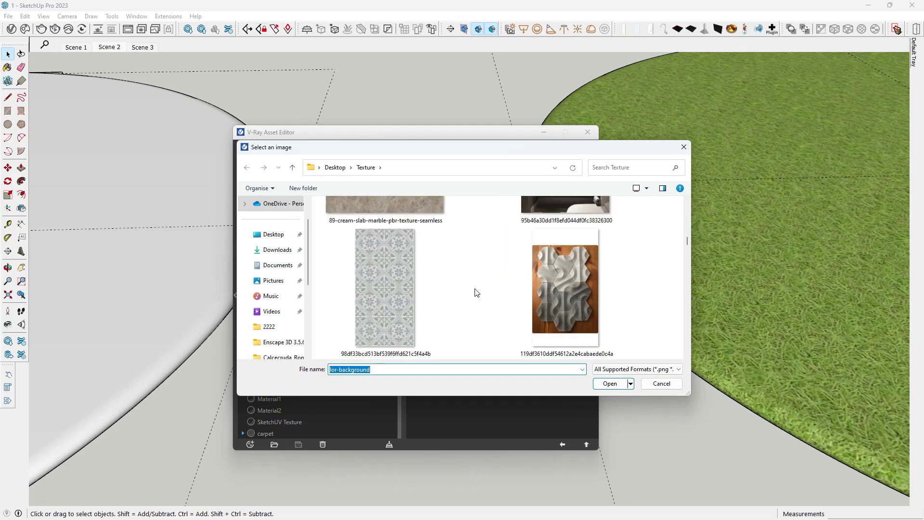
double_click(476, 292)
click(613, 225)
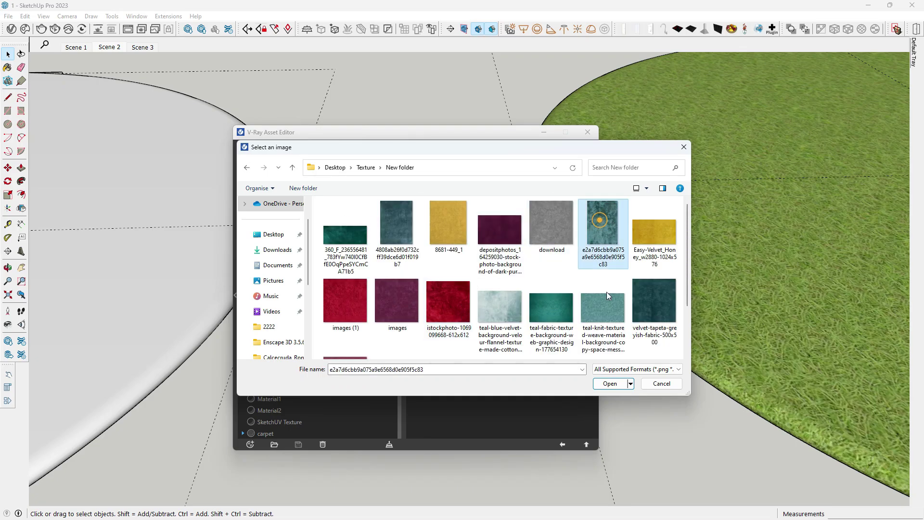
click(609, 383)
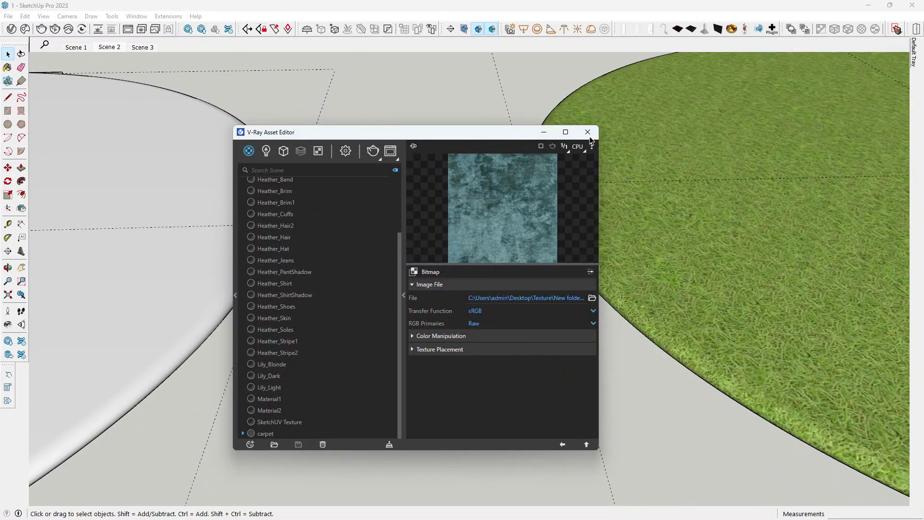
click(588, 133)
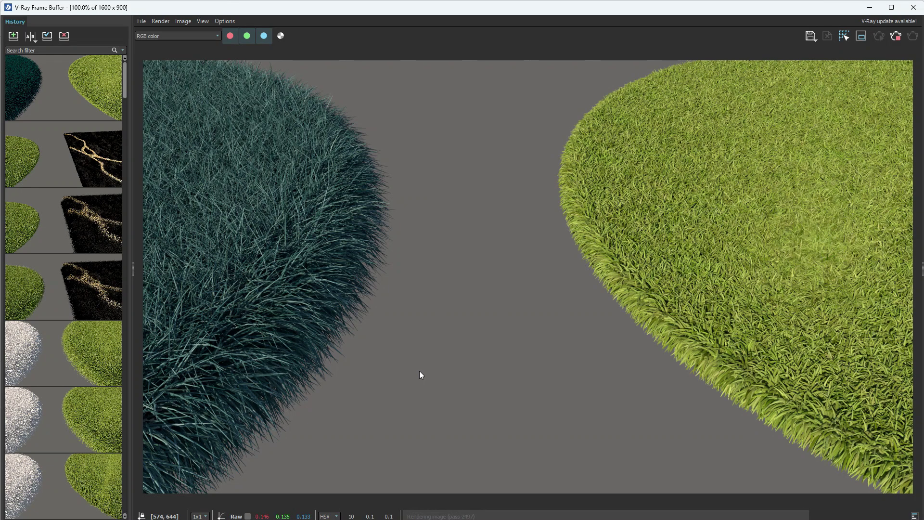
- Split-compare the newest velvet-fur render (A) against the previous darker teal render (B)
click(42, 98)
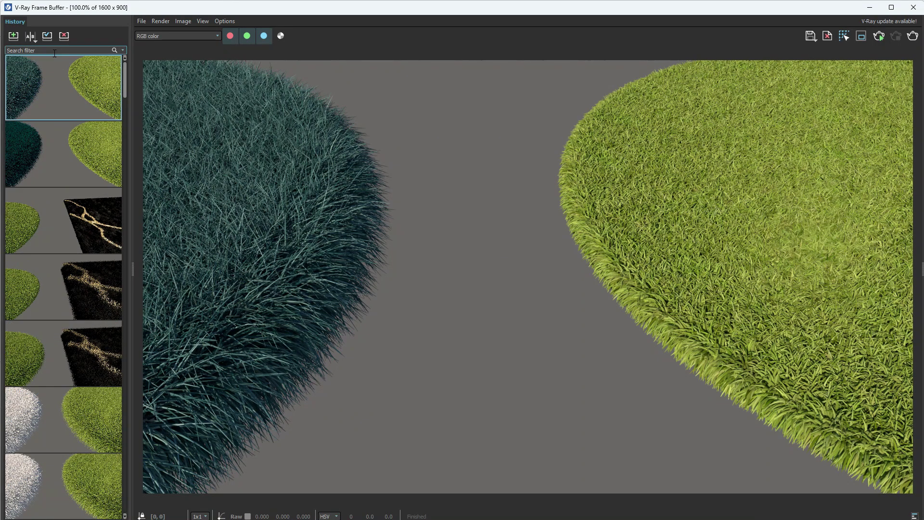
click(31, 36)
click(83, 164)
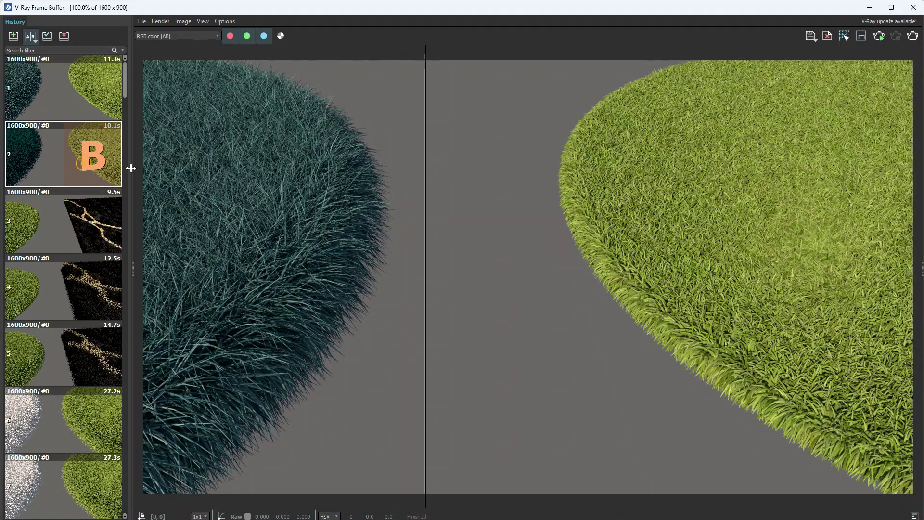
click(36, 88)
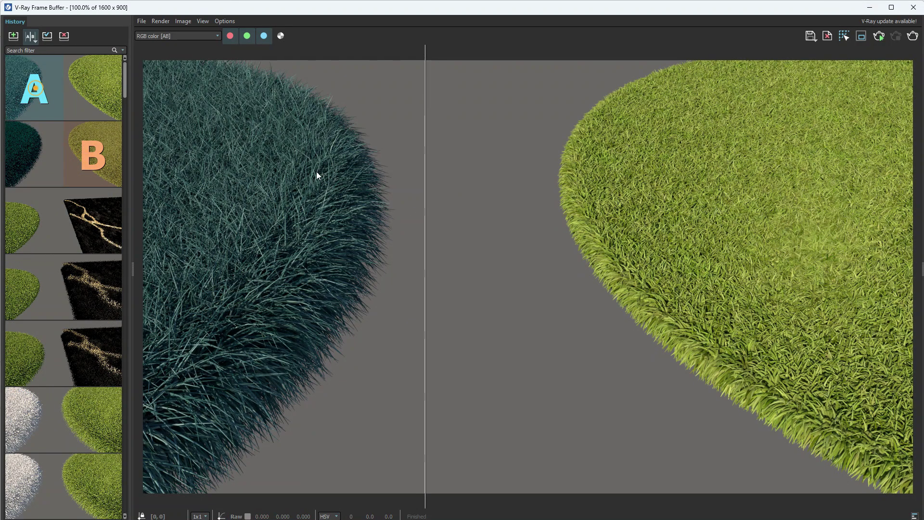
mouse_move(426, 207)
mouse_down()
mouse_move(494, 224)
mouse_move(320, 227)
mouse_up()
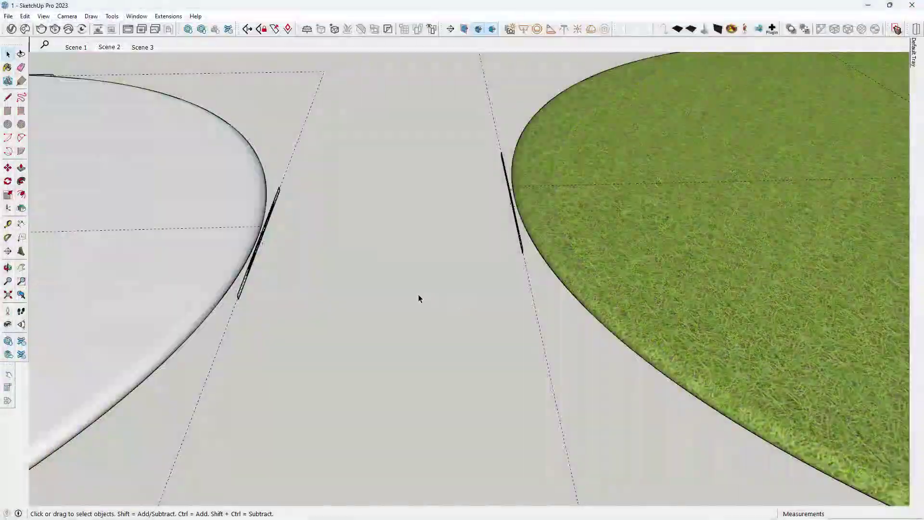